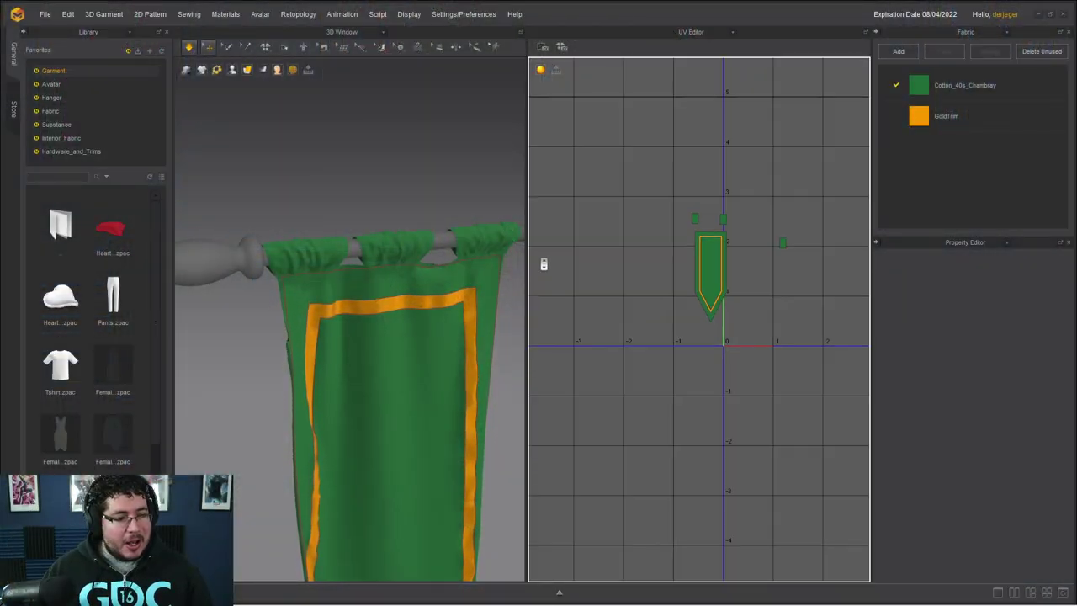
pyautogui.scroll(-5, 363, 149)
# Step: Drag the simulated green-and-gold banner up and to the right so it swings and crumples
pyautogui.moveTo(428, 216); pyautogui.dragTo(431, 168, button='right')
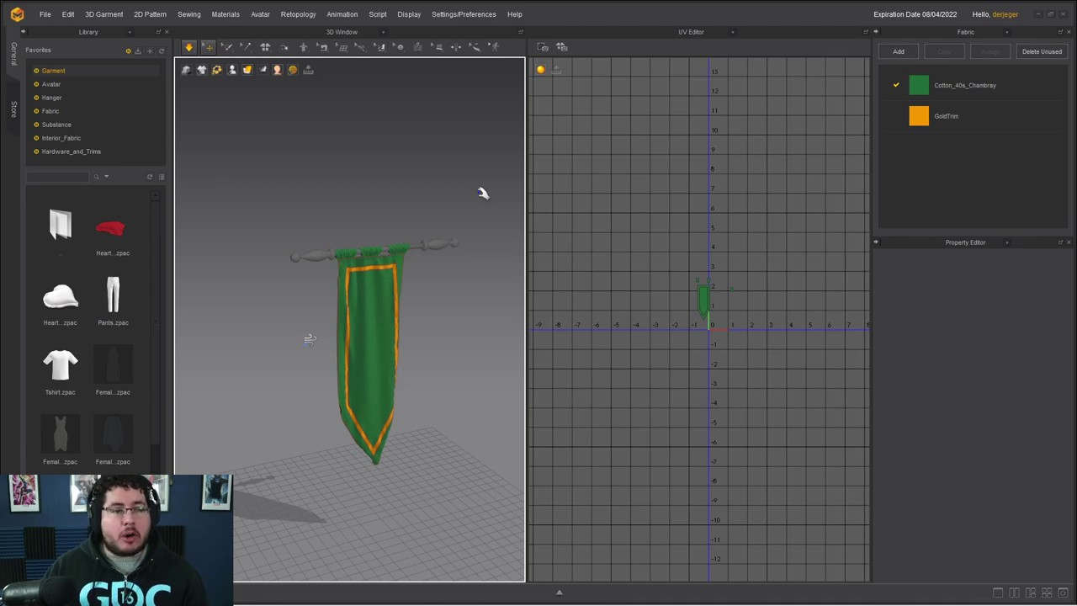
pyautogui.scroll(4, 442, 304)
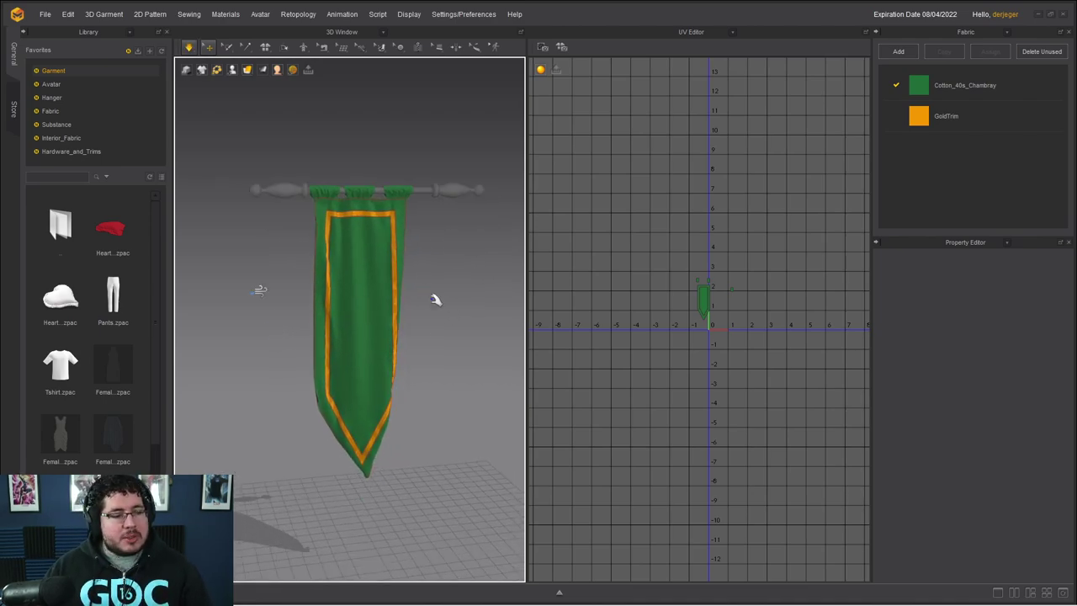
pyautogui.moveTo(398, 333); pyautogui.dragTo(450, 306)
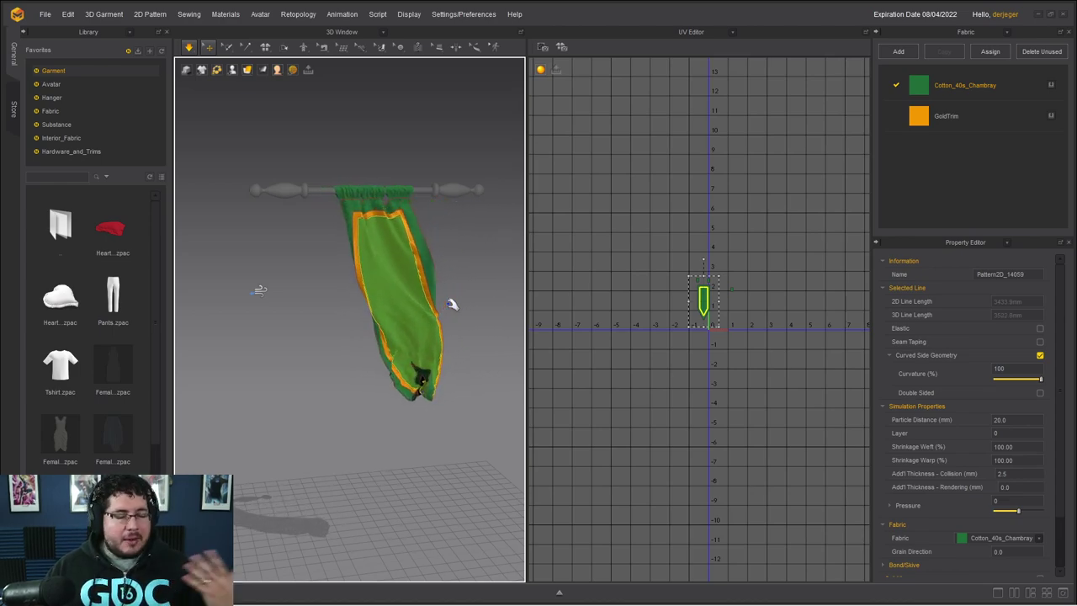
# Step: Select the banner's top-edge lines, then select and deselect the whole banner pattern
pyautogui.click(328, 190)
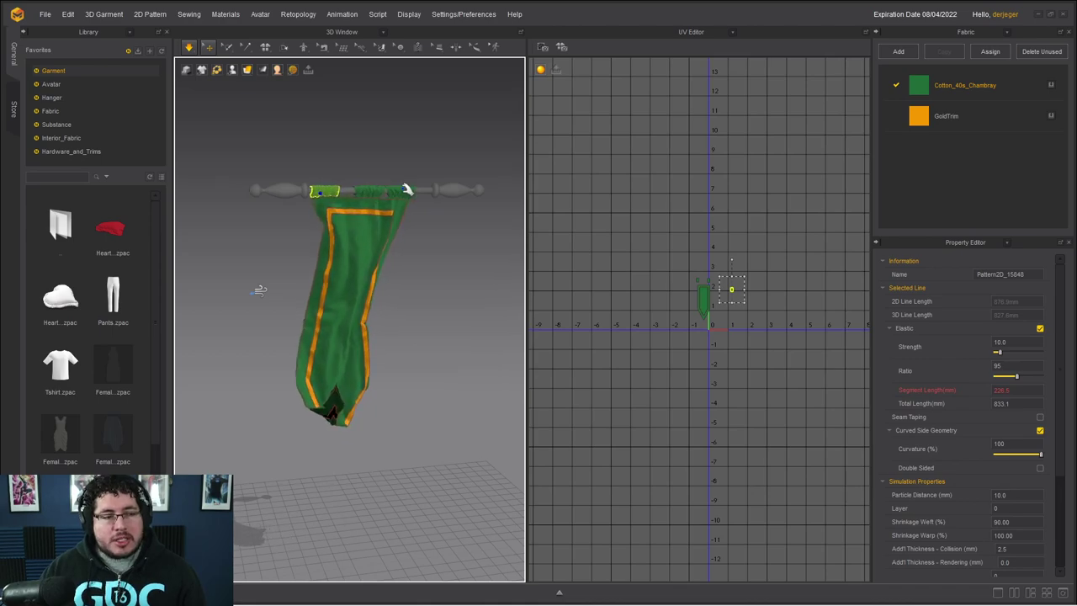
pyautogui.click(417, 192)
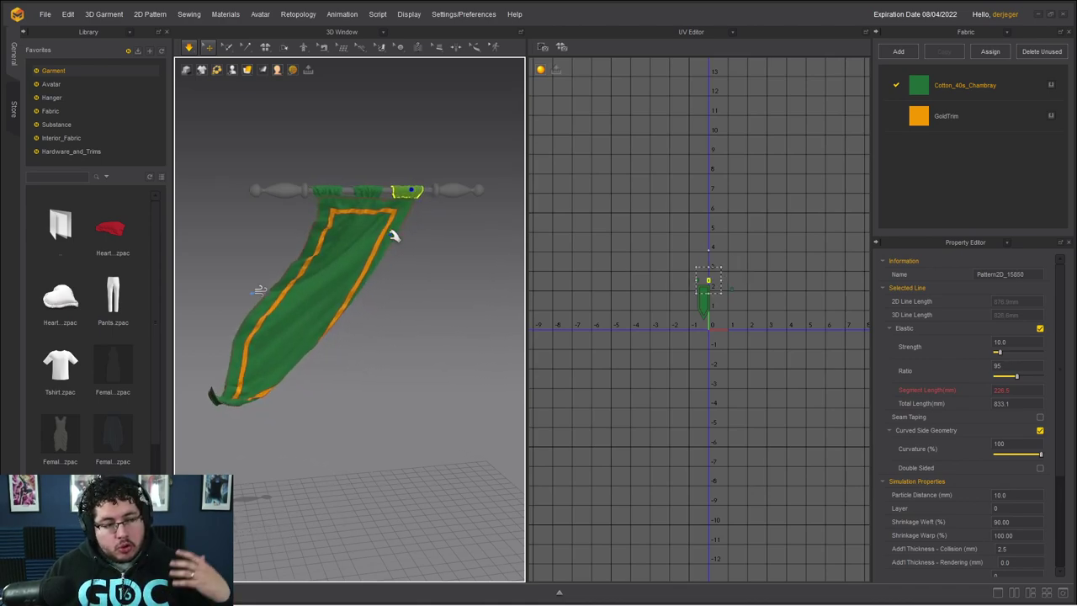
pyautogui.click(355, 284)
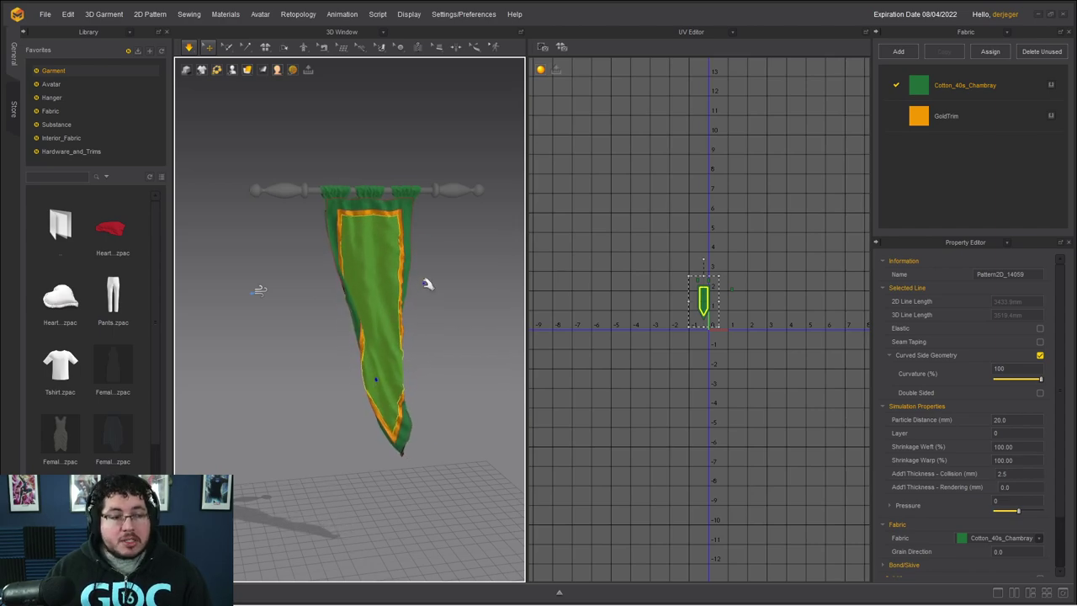
pyautogui.click(421, 329)
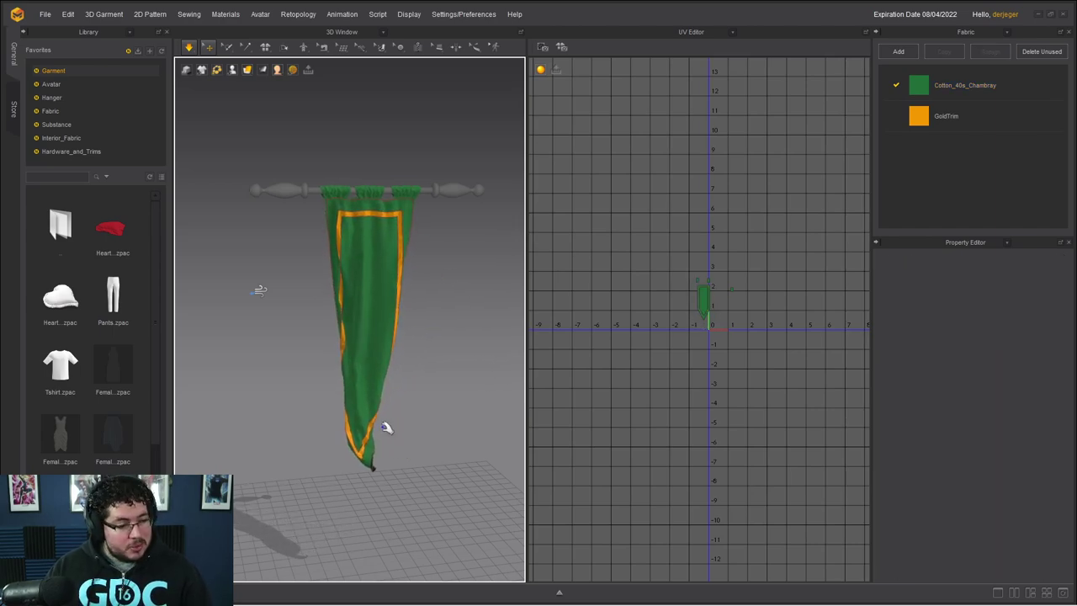
pyautogui.click(383, 358)
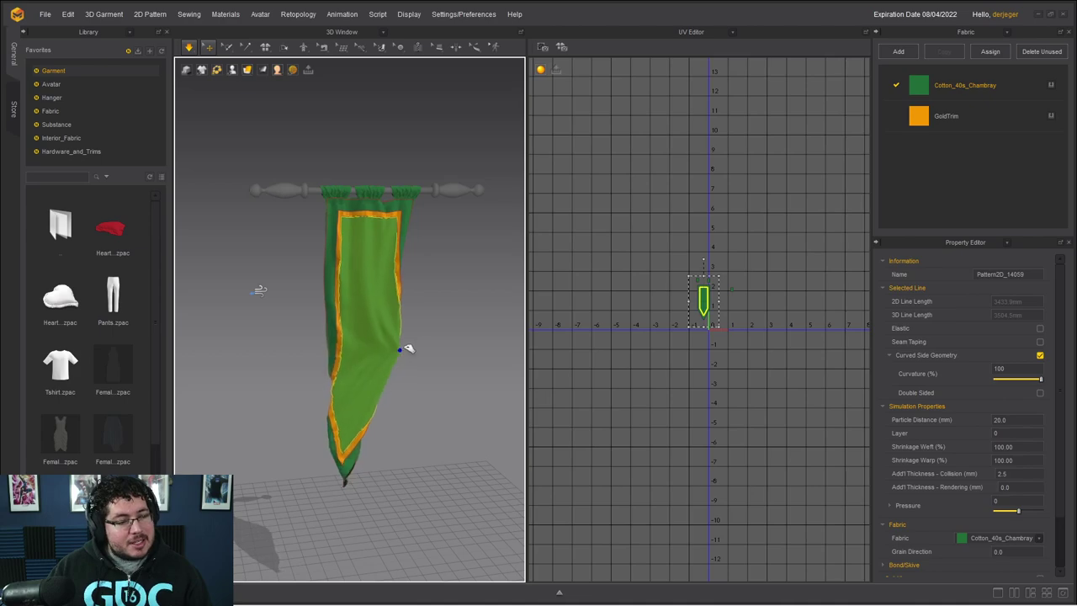
pyautogui.click(366, 394)
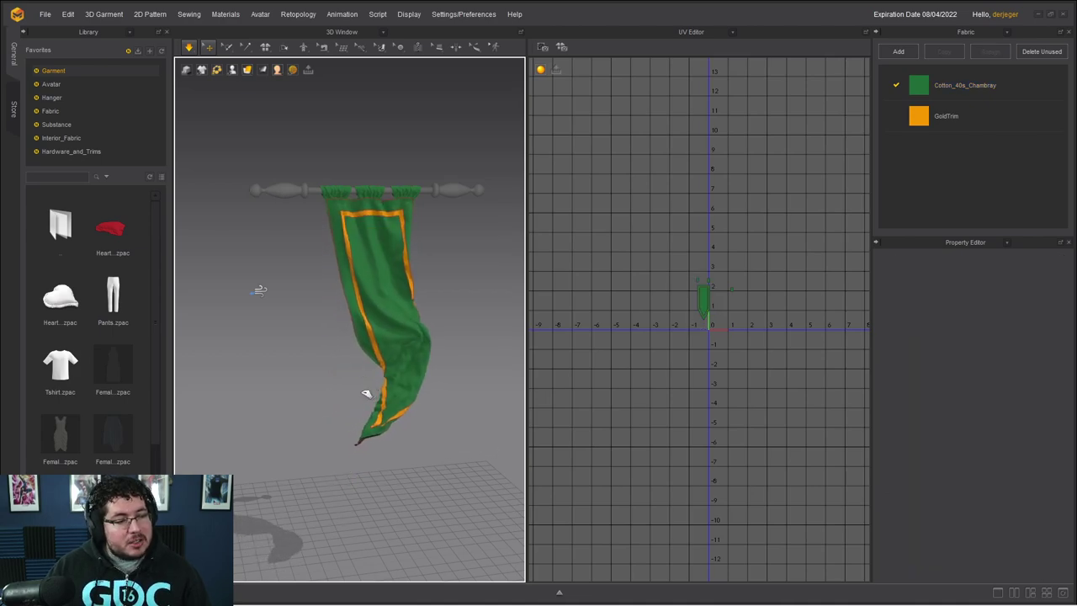
pyautogui.click(379, 340)
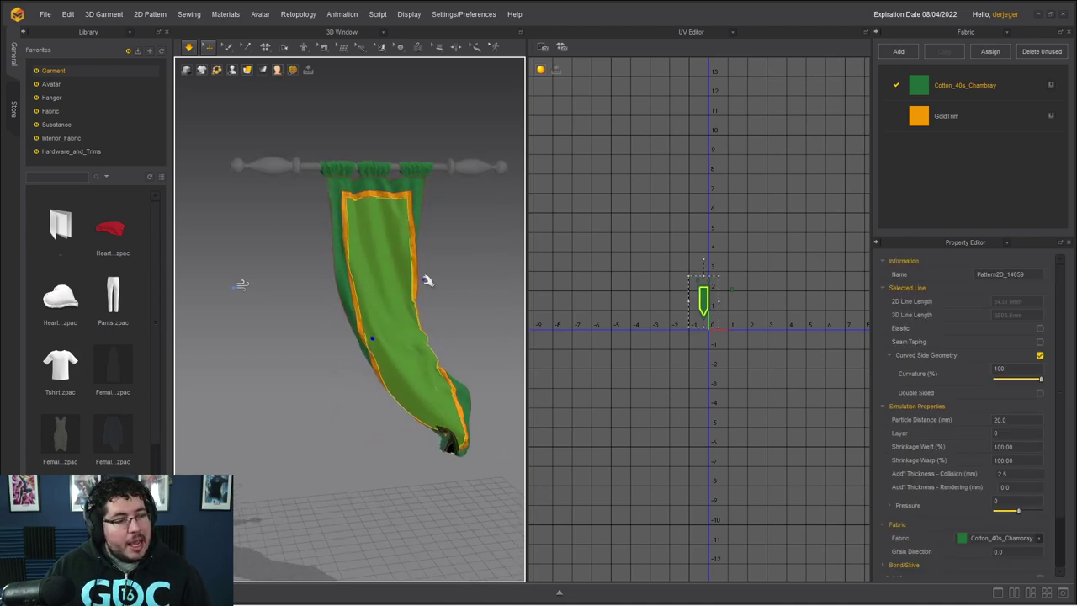
pyautogui.moveTo(427, 278); pyautogui.dragTo(325, 277, button='right')
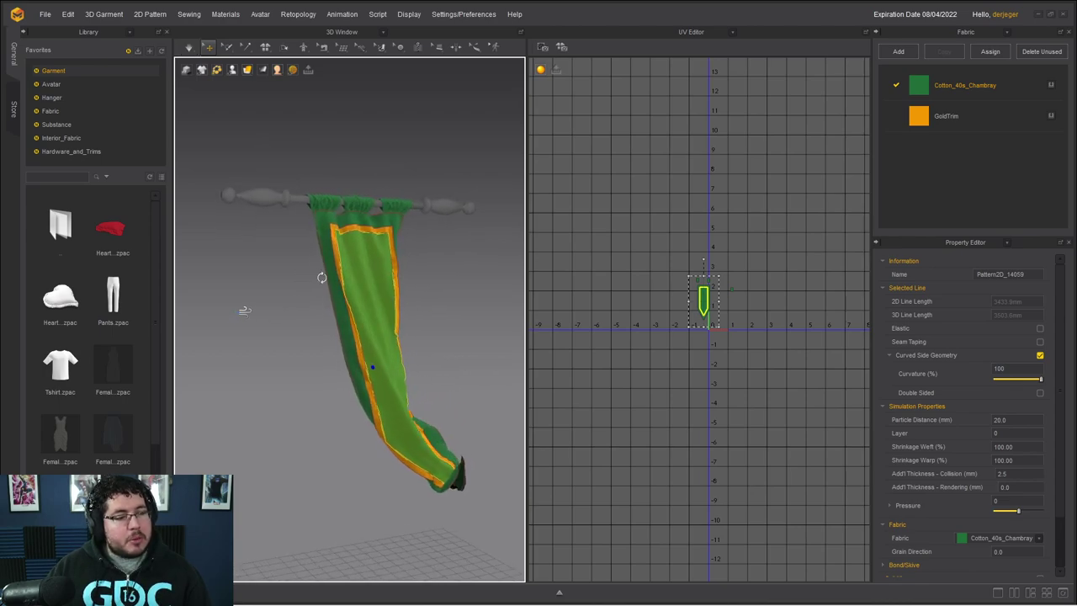
# Step: Select the rod loop tab, toggle the simulation, and check the simulation mode choices
pyautogui.click(296, 206)
pyautogui.press('space')
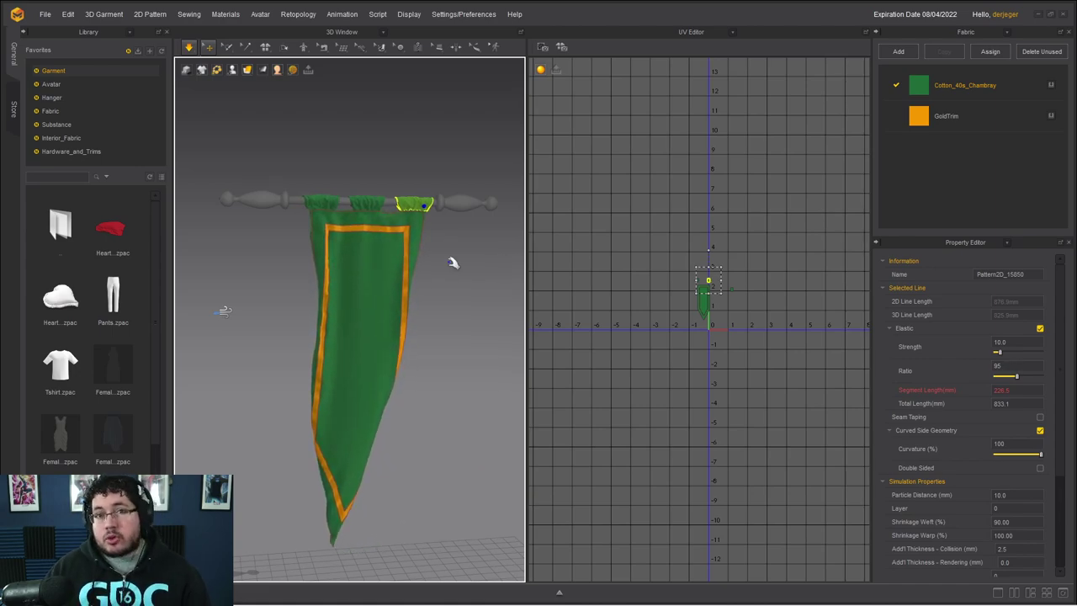
pyautogui.click(189, 48)
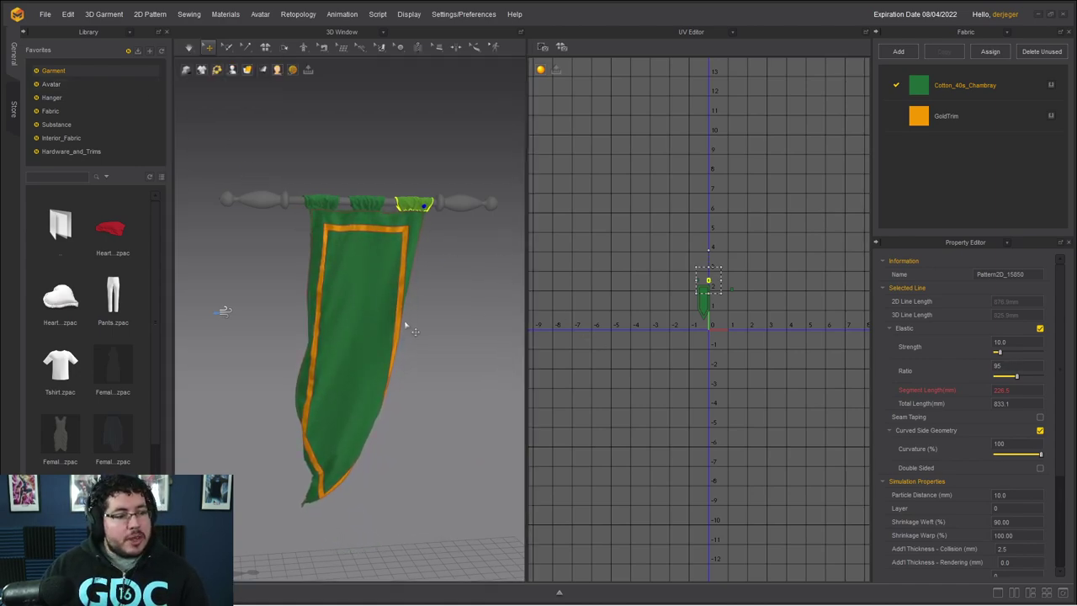
pyautogui.click(462, 321)
# Step: Switch to the Marmoset Toolbag outfits scene and select the Uniform outfit's Skirt
pyautogui.hotkey('alt', 'Tab')
pyautogui.click(637, 228)
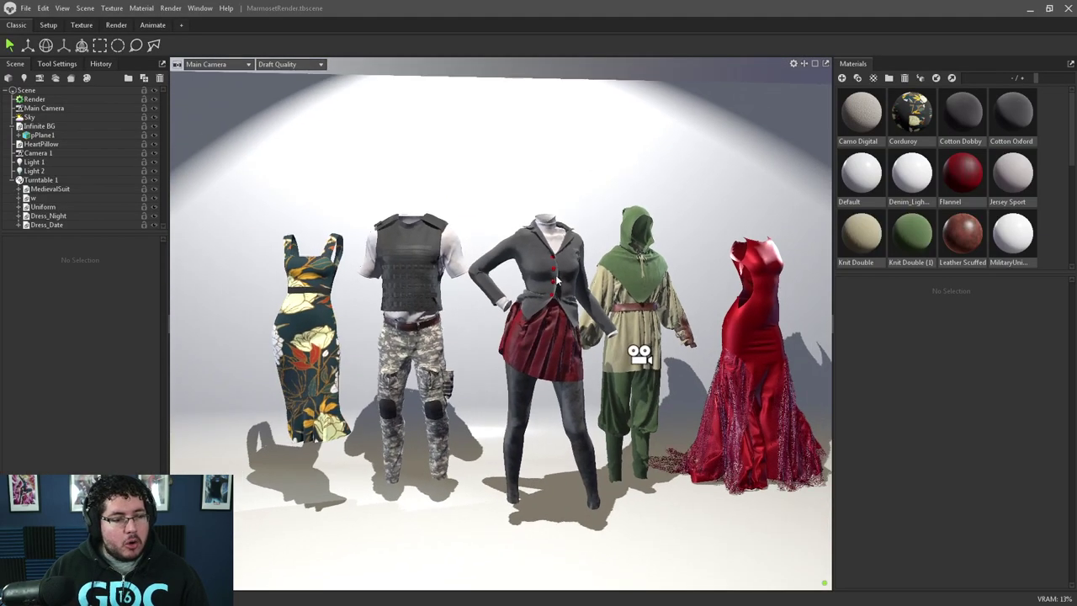
pyautogui.moveTo(556, 280); pyautogui.dragTo(507, 275)
pyautogui.scroll(-3, 620, 270)
pyautogui.scroll(5, 572, 311)
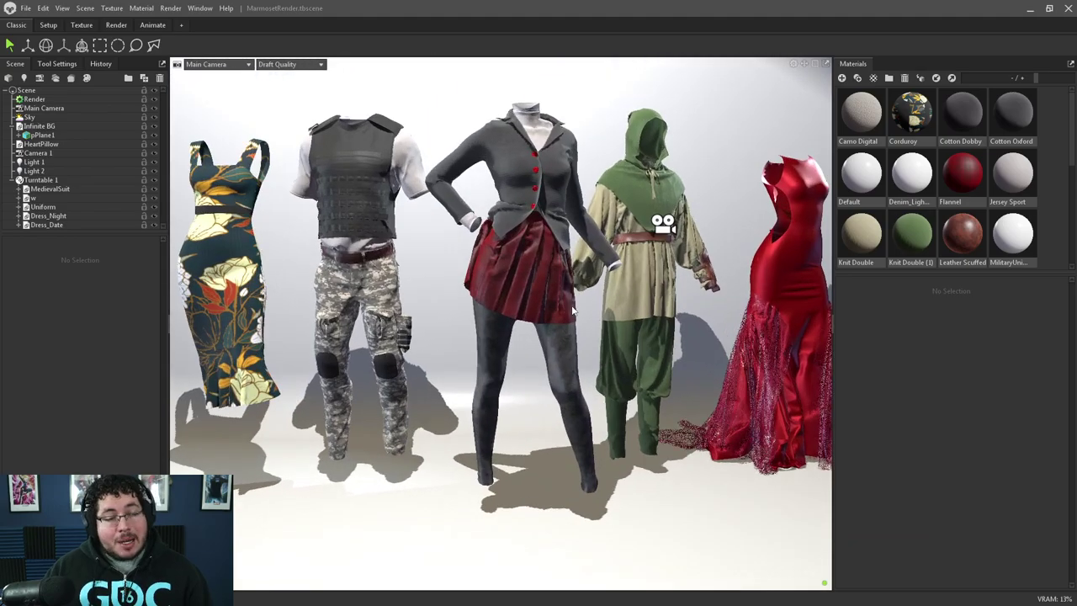
pyautogui.click(572, 310)
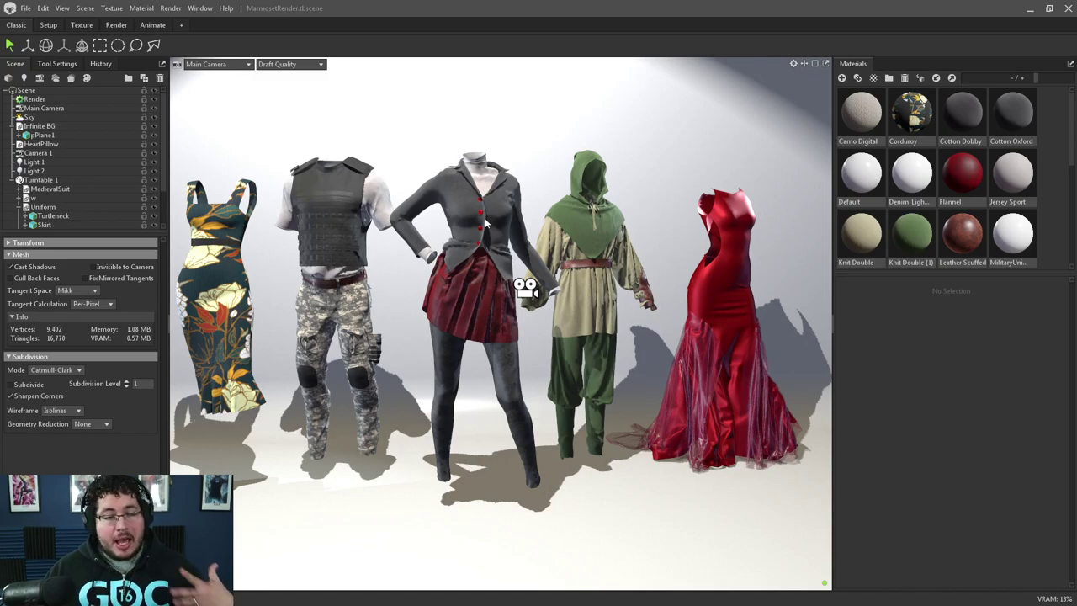
# Step: Orbit and zoom the Marmoset camera to inspect the finished outfits up close
pyautogui.moveTo(469, 259); pyautogui.dragTo(479, 207)
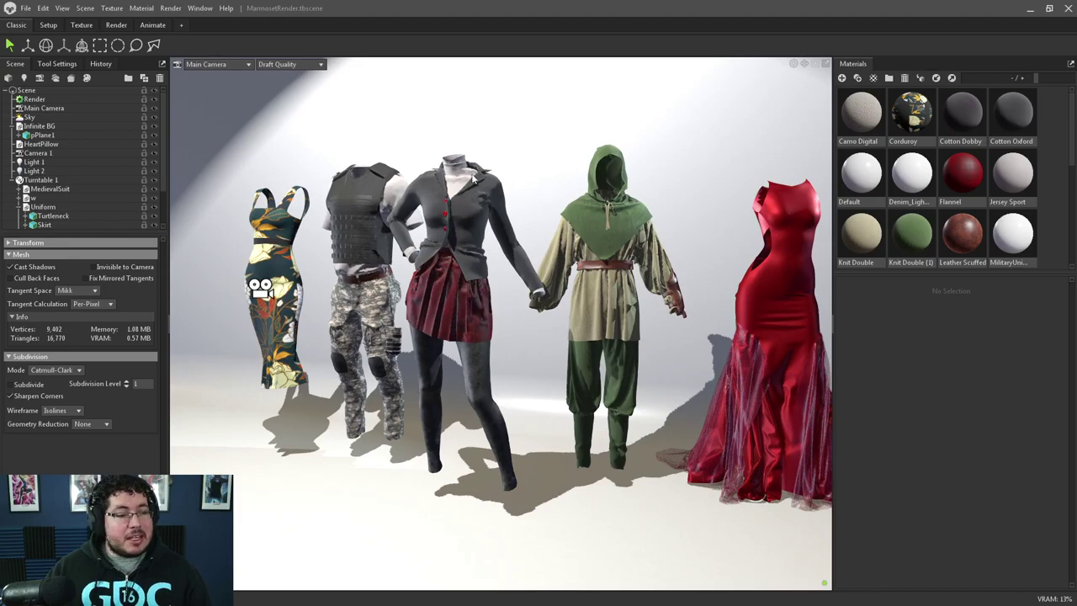
pyautogui.moveTo(463, 187); pyautogui.dragTo(511, 174)
pyautogui.moveTo(522, 229); pyautogui.dragTo(493, 185)
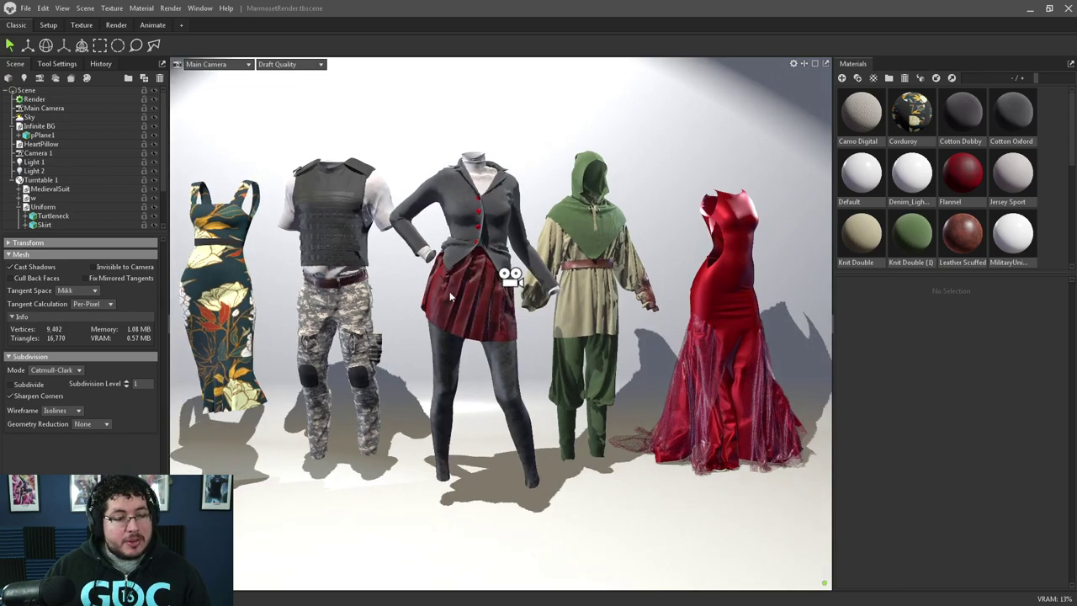
pyautogui.moveTo(512, 245); pyautogui.dragTo(580, 319)
pyautogui.scroll(5, 593, 311)
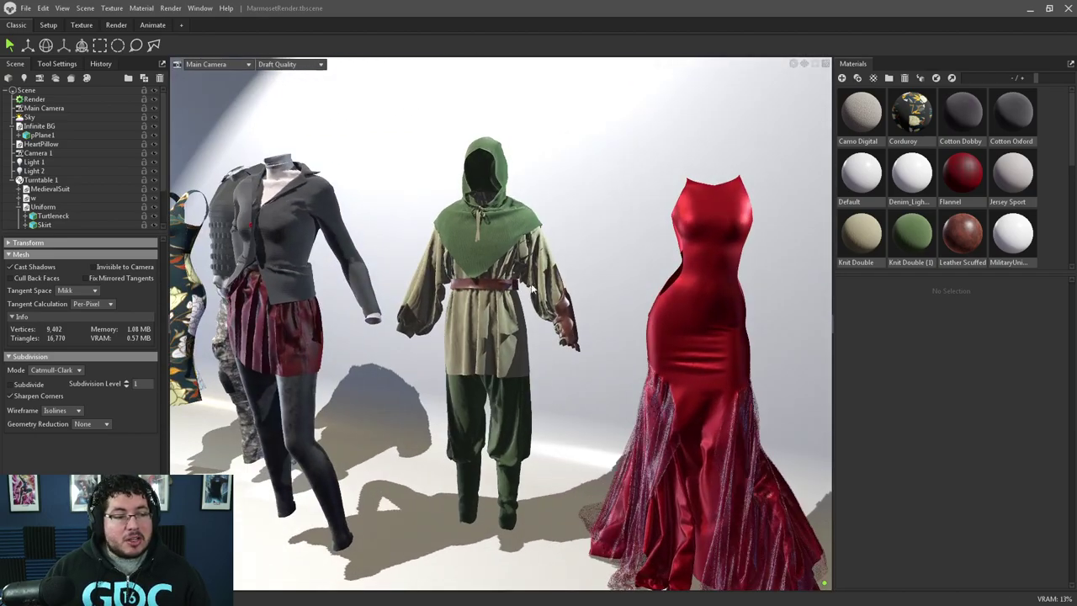
pyautogui.scroll(5, 563, 318)
pyautogui.scroll(-5, 563, 318)
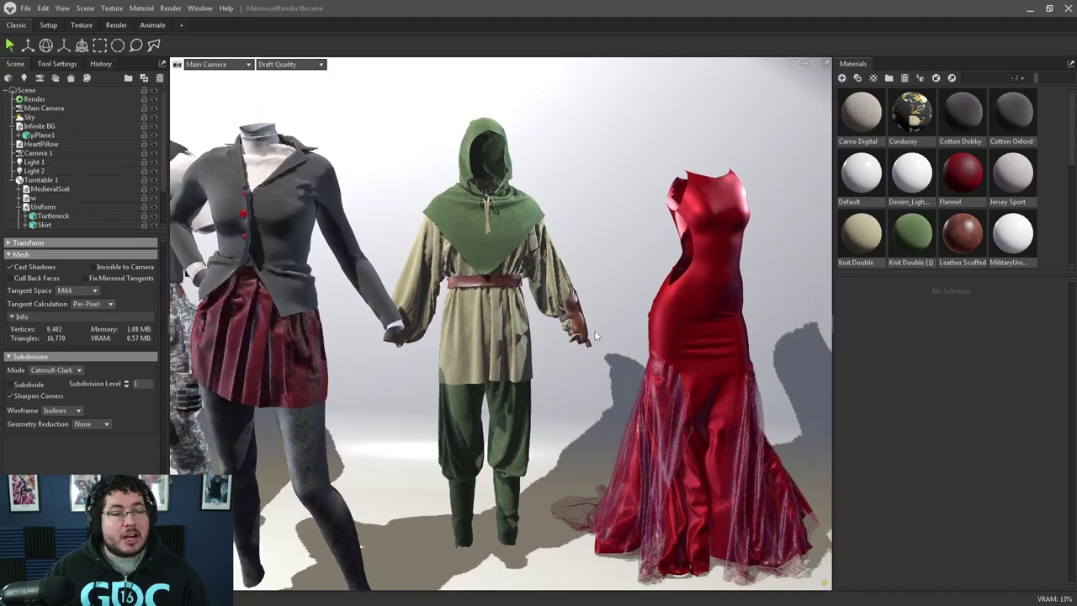
# Step: Show the Render lighting and ray-tracing settings and circle the camera around the three outfits
pyautogui.click(33, 99)
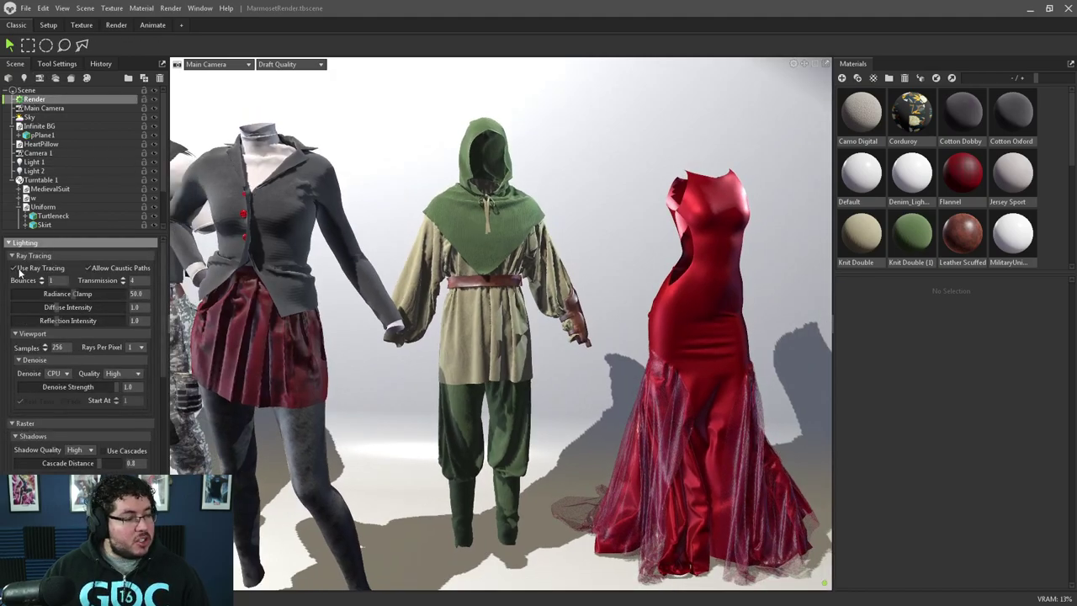
pyautogui.moveTo(418, 258); pyautogui.dragTo(589, 248)
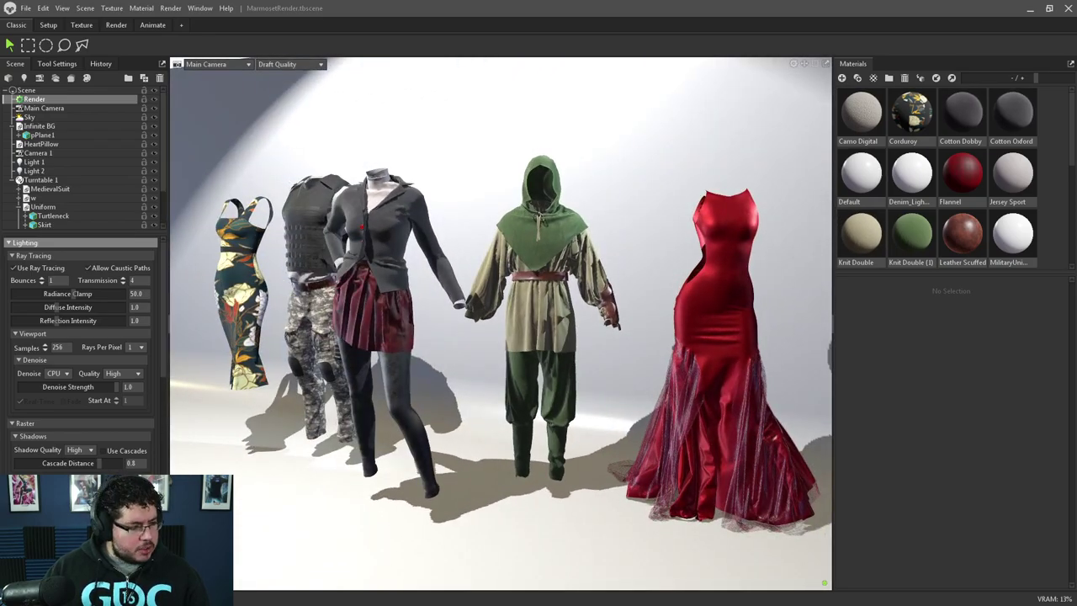
pyautogui.press('super')
# Step: In File Explorer, navigate 00_ProyectosCritical > 2022 > Nextut_Marvelous > ProjectFiles and open Chapter1
pyautogui.press('super+e')
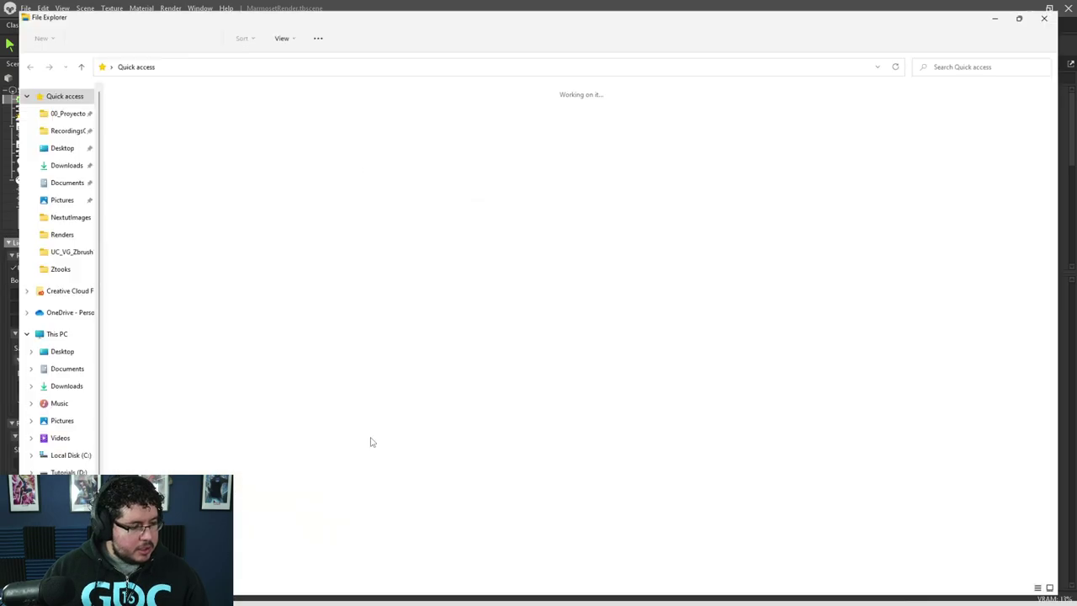
pyautogui.click(48, 106)
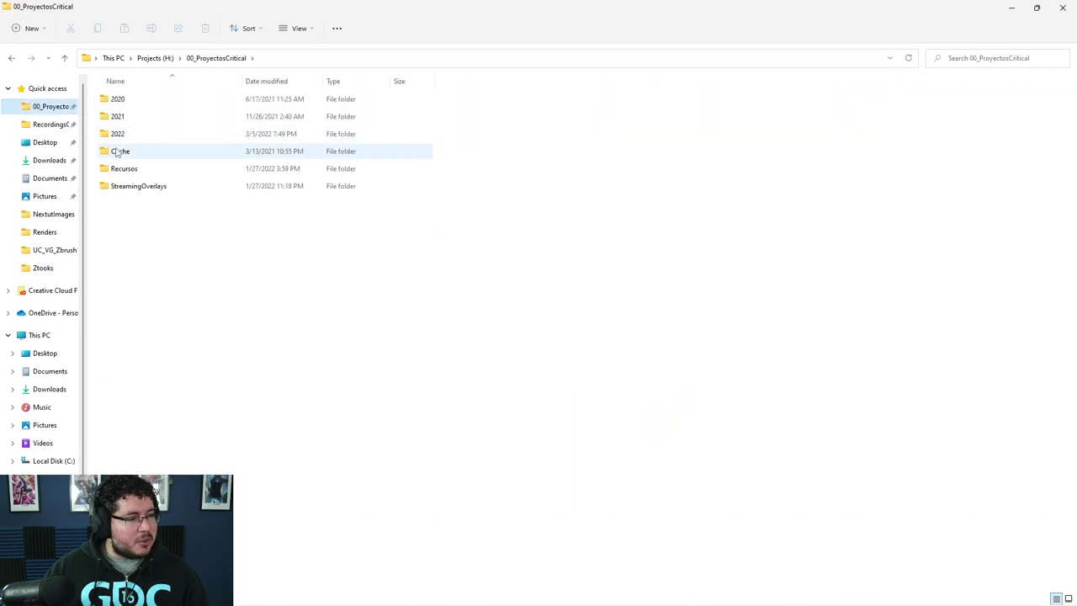
pyautogui.doubleClick(117, 137)
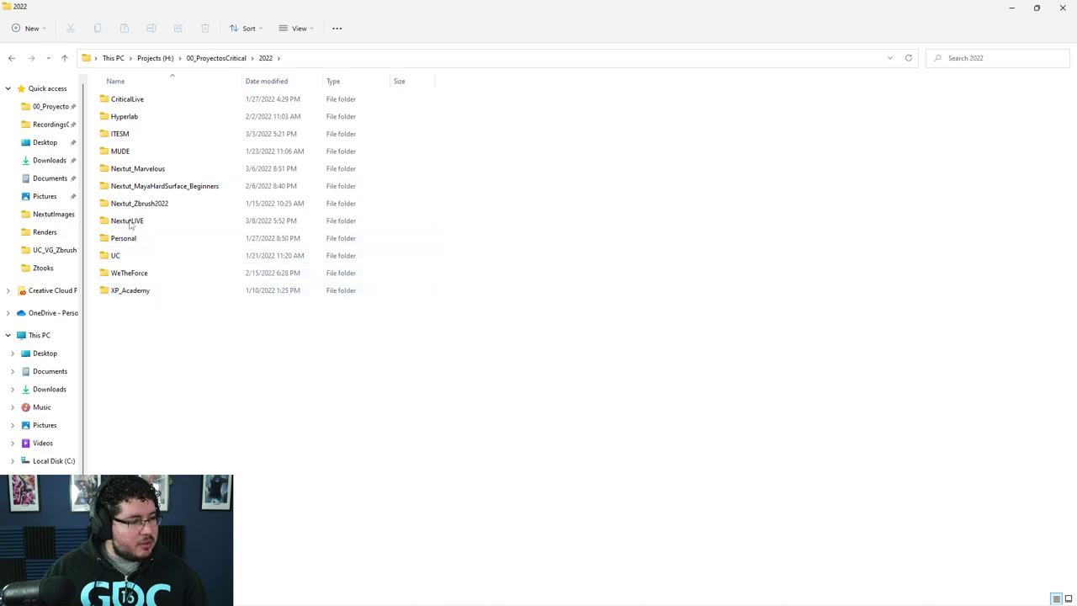
pyautogui.doubleClick(133, 170)
pyautogui.doubleClick(130, 117)
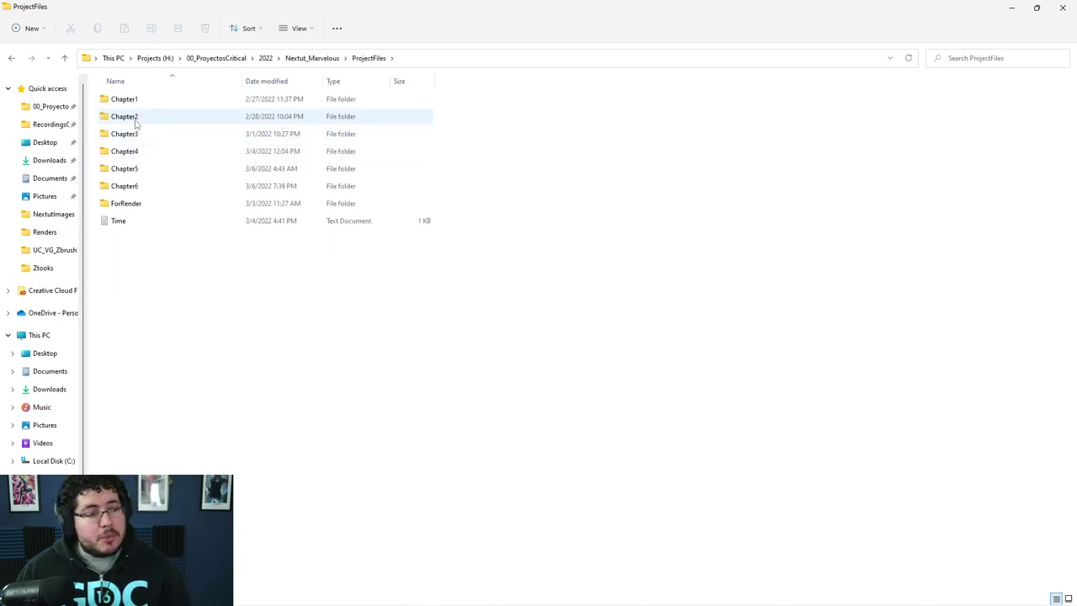
pyautogui.doubleClick(155, 104)
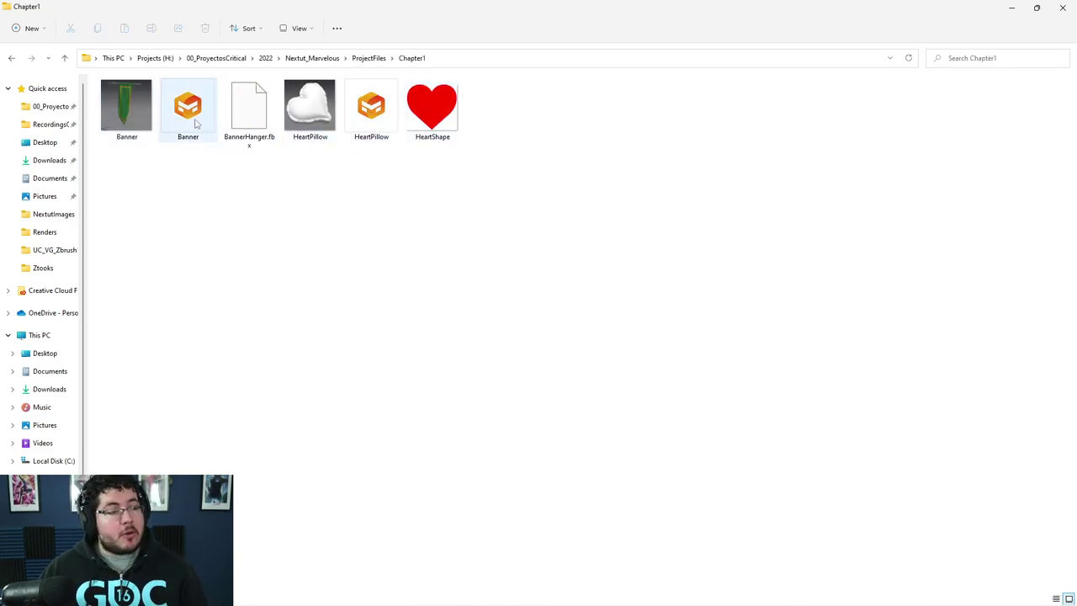
# Step: Browse the Chapter2, Chapter3 and Chapter4 folders, then shrink Explorer to reveal Marmoset
pyautogui.click(371, 58)
pyautogui.doubleClick(167, 118)
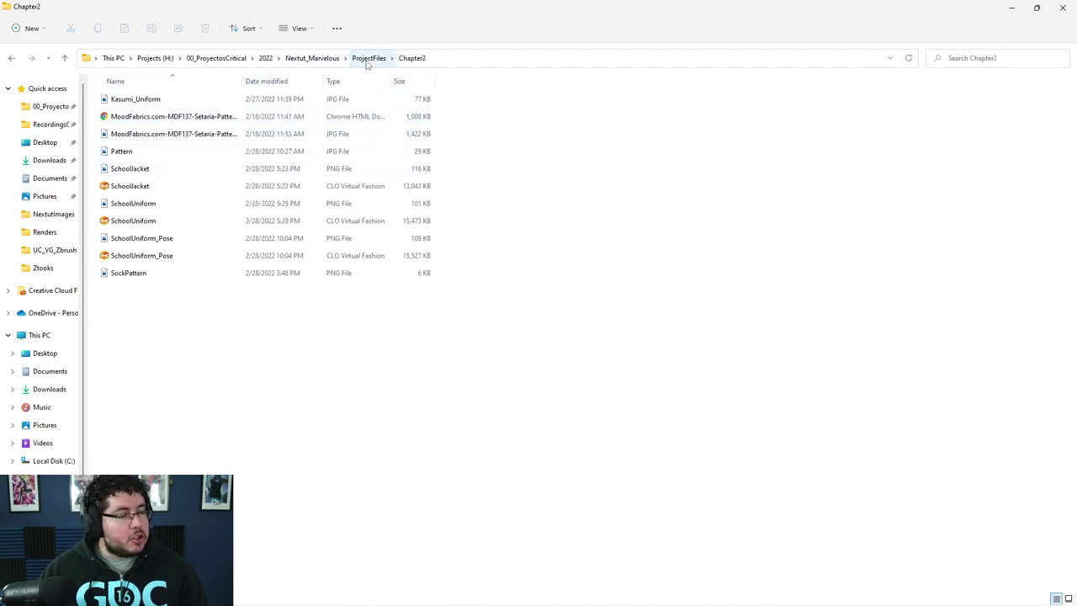
pyautogui.click(369, 58)
pyautogui.doubleClick(164, 134)
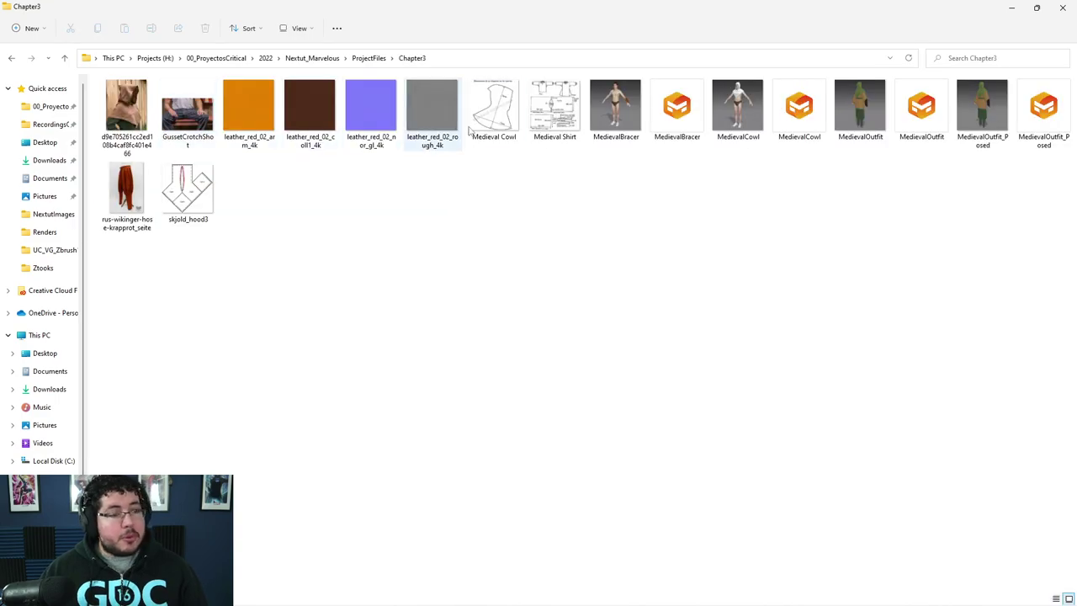
pyautogui.click(371, 58)
pyautogui.click(149, 158)
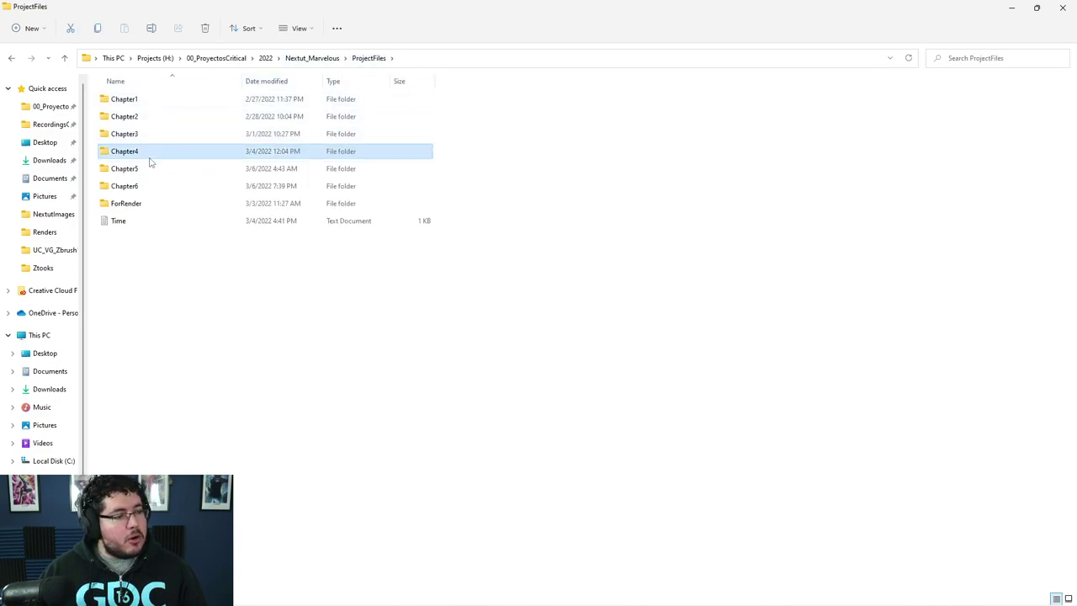
pyautogui.doubleClick(149, 158)
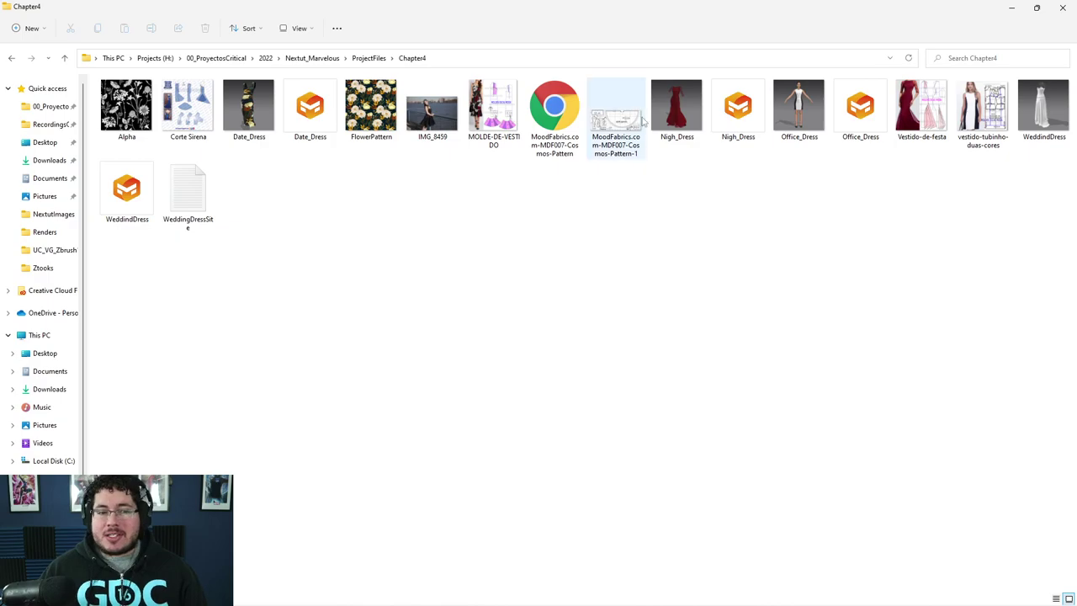
pyautogui.moveTo(630, 15); pyautogui.dragTo(782, 119)
# Step: Select the floral dress in Marmoset, then minimize Marmoset and center the Chapter4 folder window
pyautogui.click(425, 223)
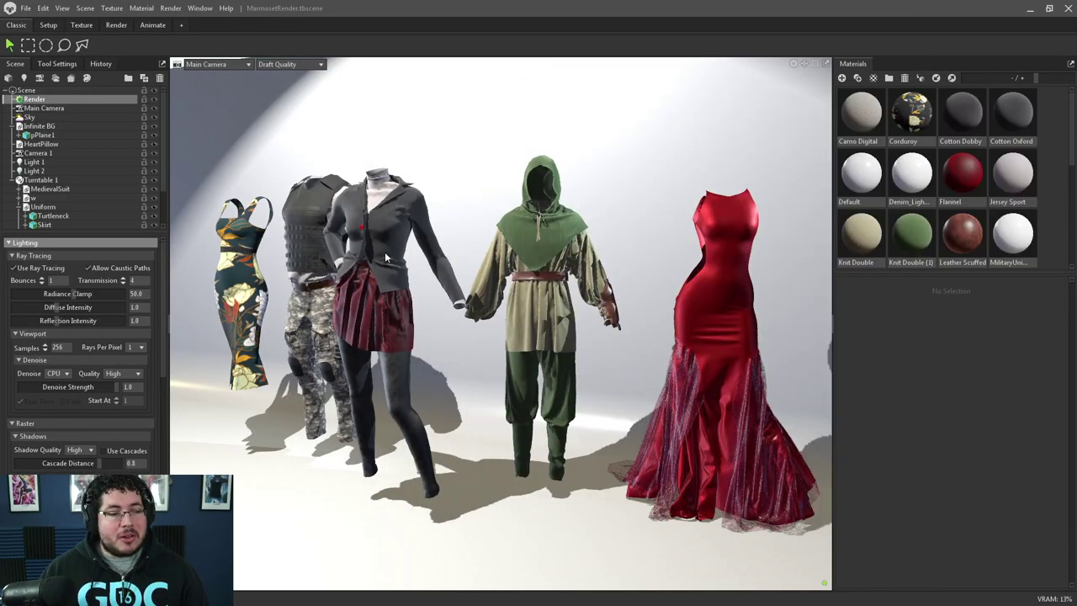
pyautogui.click(230, 239)
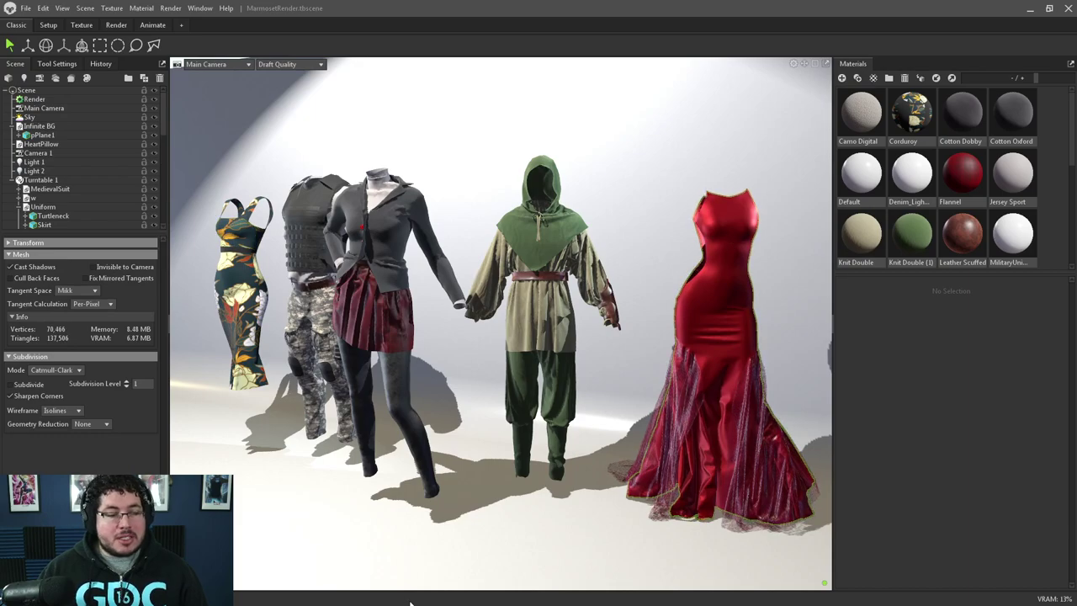
pyautogui.press('super')
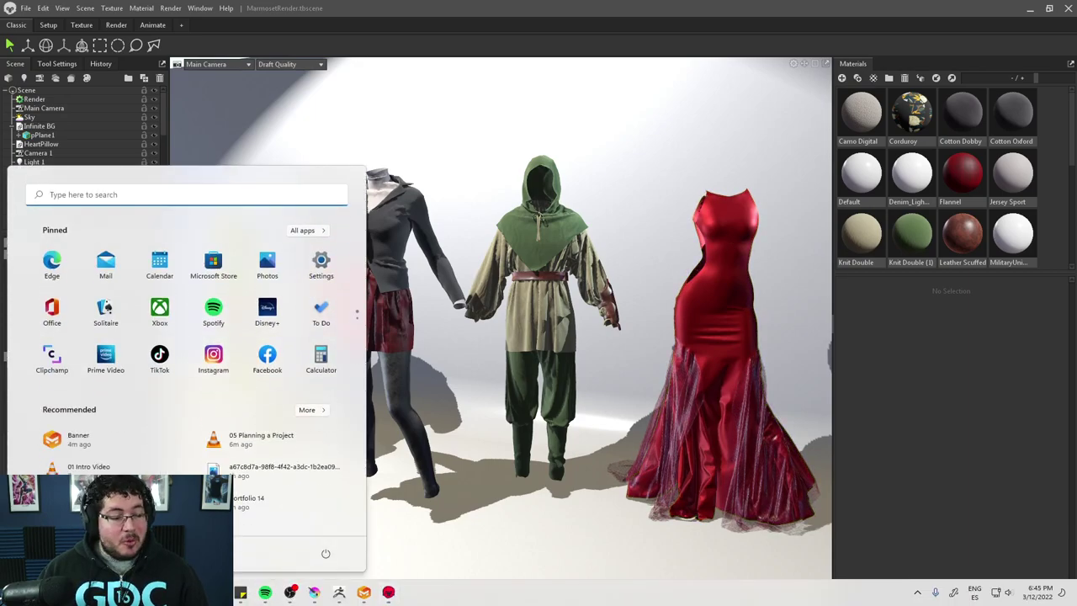
pyautogui.press('super')
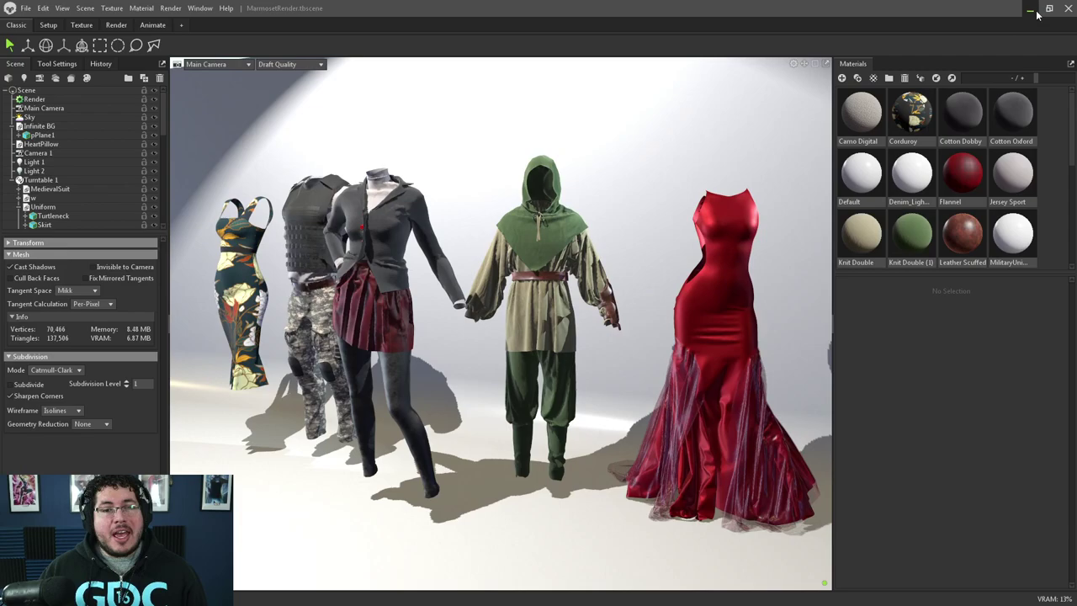
pyautogui.click(1030, 8)
pyautogui.moveTo(832, 92); pyautogui.dragTo(640, 89)
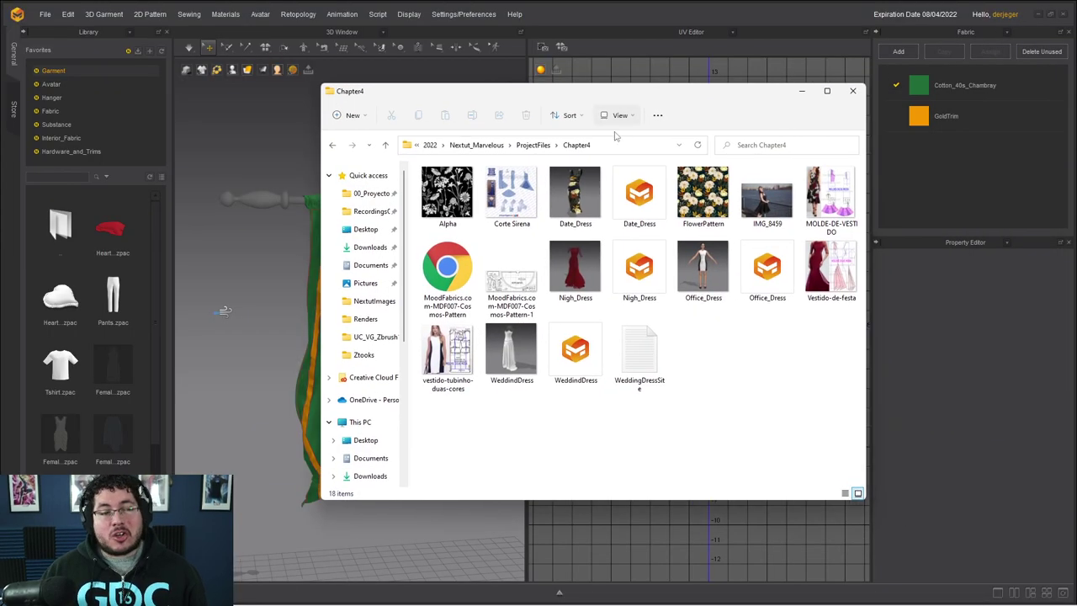
# Step: Preview the Office_Dress, Date_Dress, Nigh_Dress and WeddindDress renders full-size, closing each
pyautogui.doubleClick(702, 266)
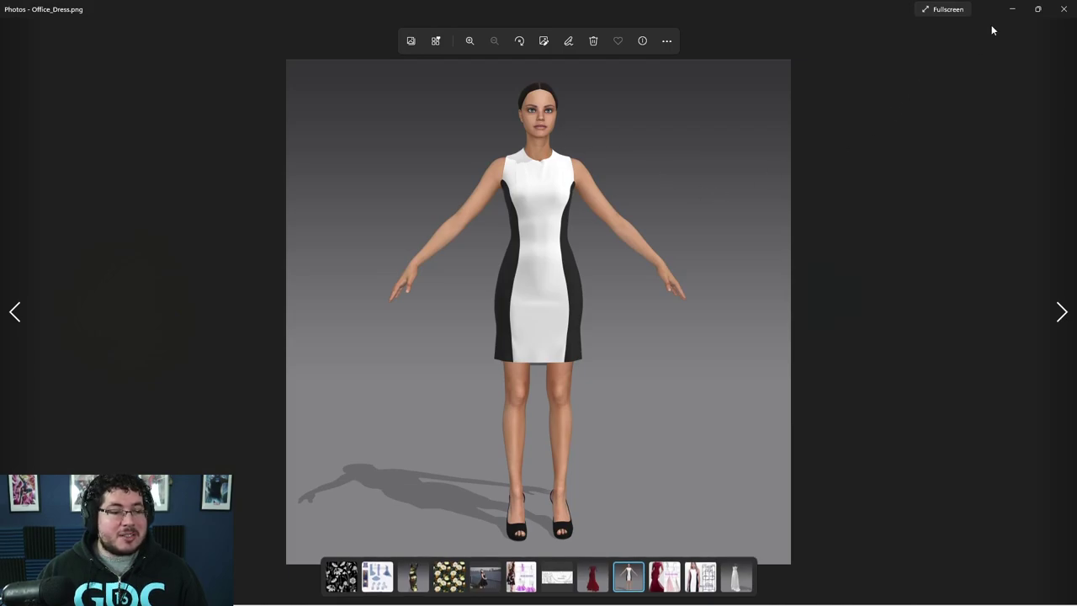
pyautogui.click(1064, 14)
pyautogui.doubleClick(580, 208)
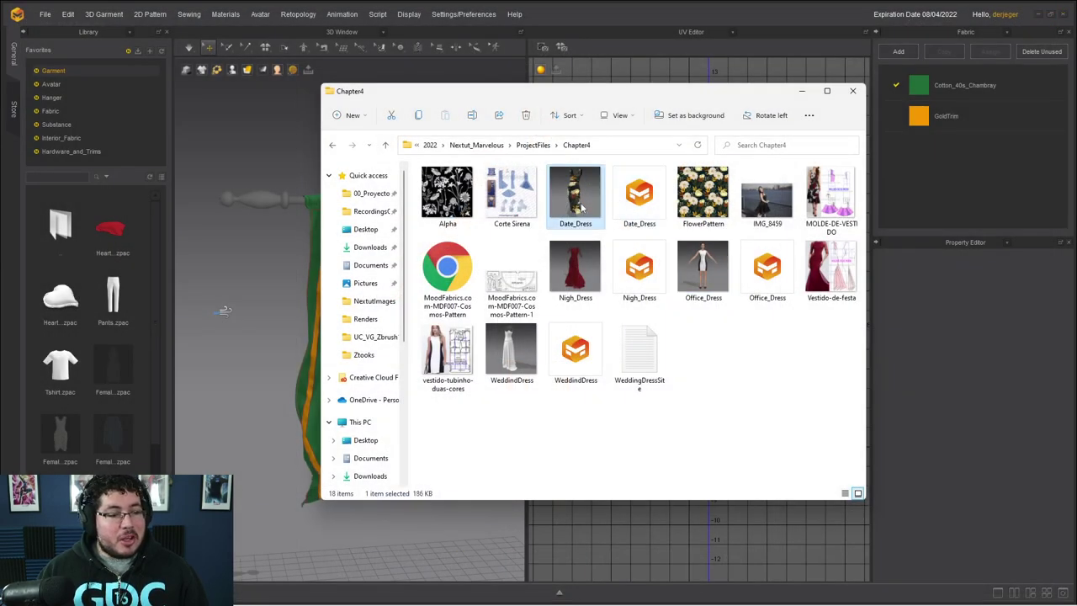
pyautogui.click(1063, 9)
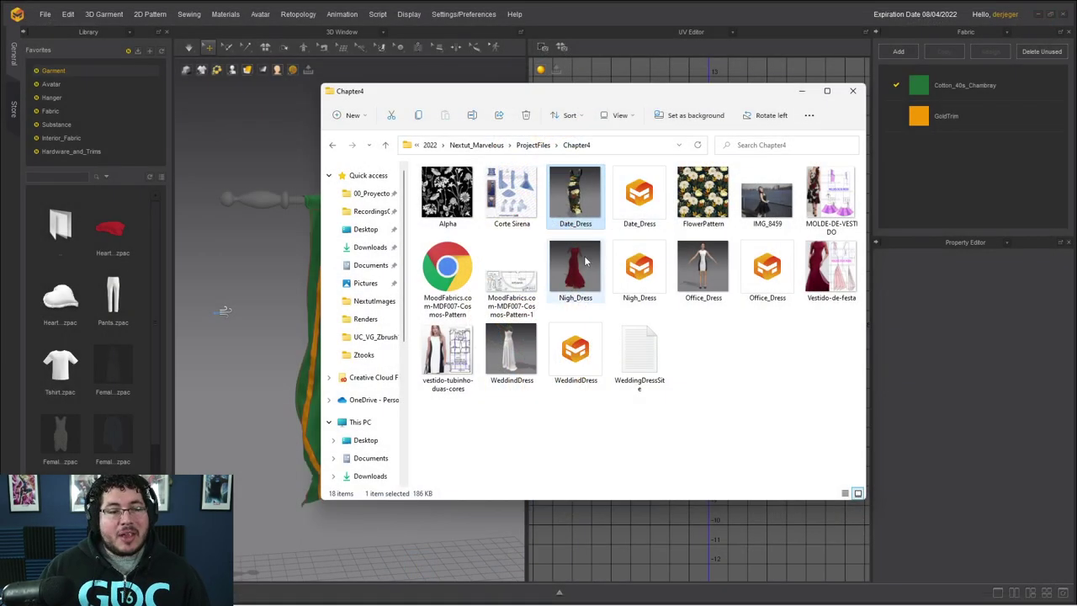
pyautogui.doubleClick(507, 255)
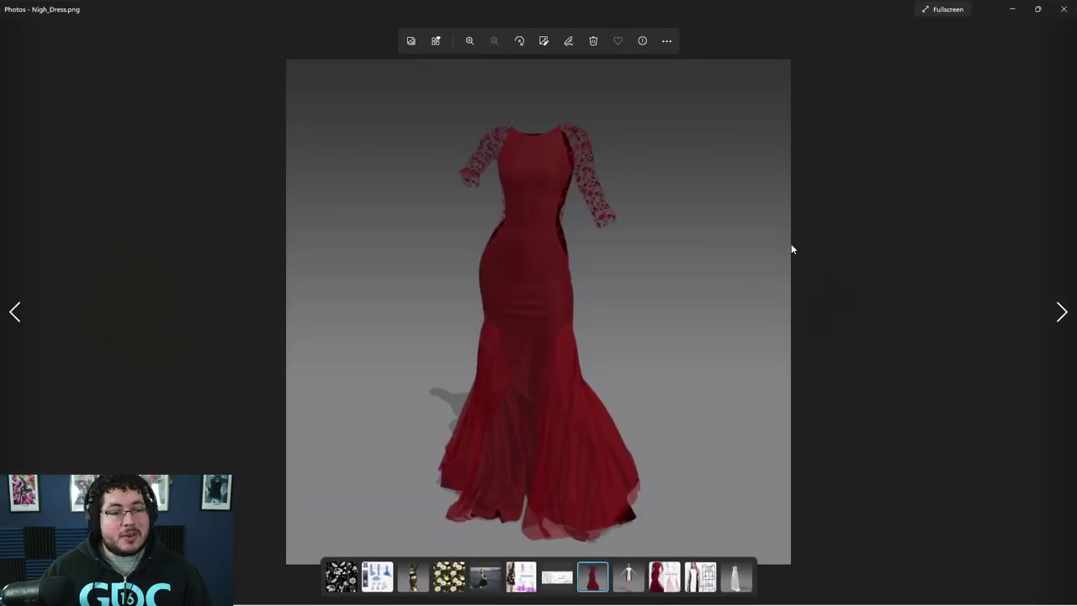
pyautogui.click(1062, 8)
pyautogui.doubleClick(512, 347)
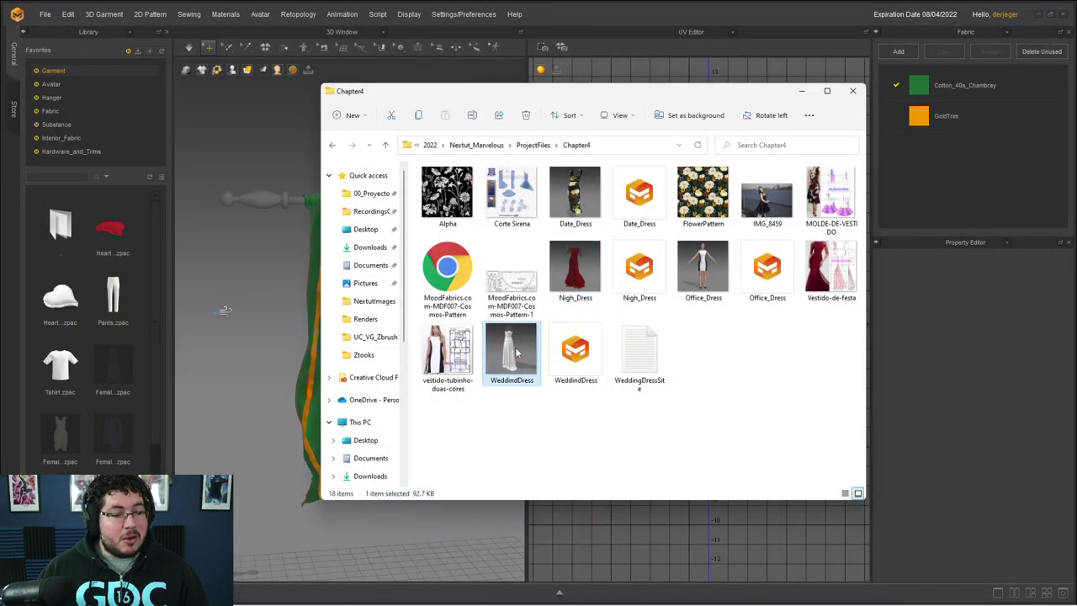
pyautogui.click(1058, 15)
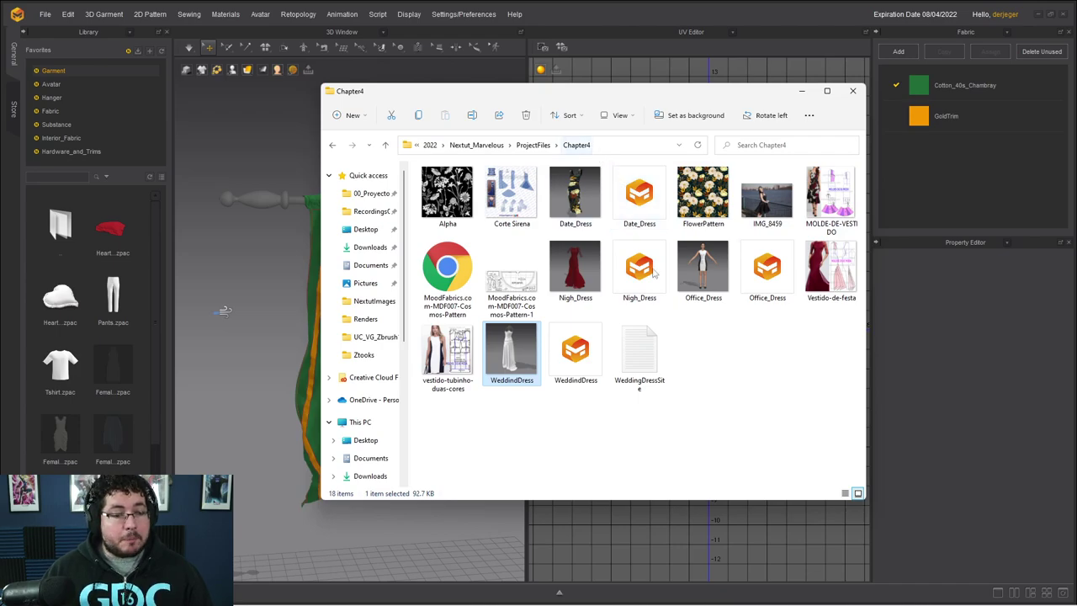
# Step: Open Chapter5, preview the AlienSoldierUniform_002 and FullSuit renders, then return to ProjectFiles
pyautogui.click(533, 146)
pyautogui.doubleClick(530, 220)
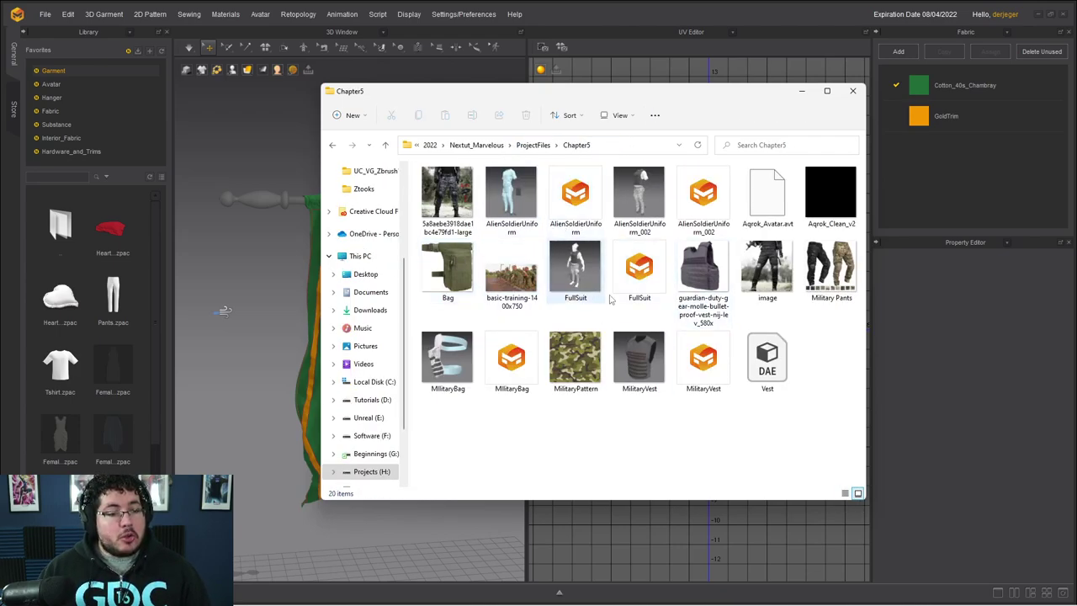
pyautogui.doubleClick(639, 195)
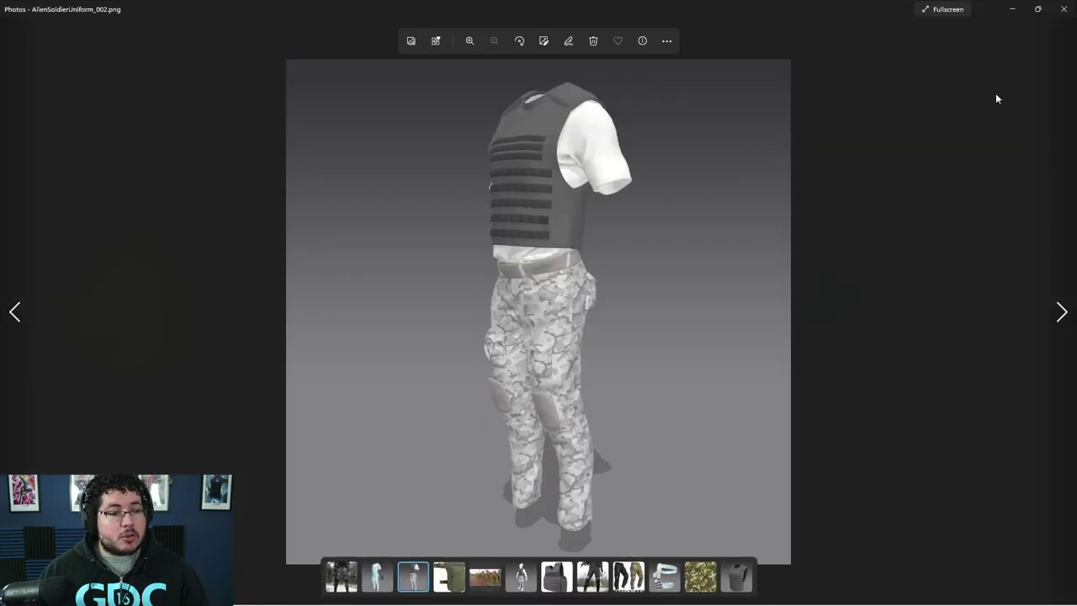
pyautogui.click(1064, 10)
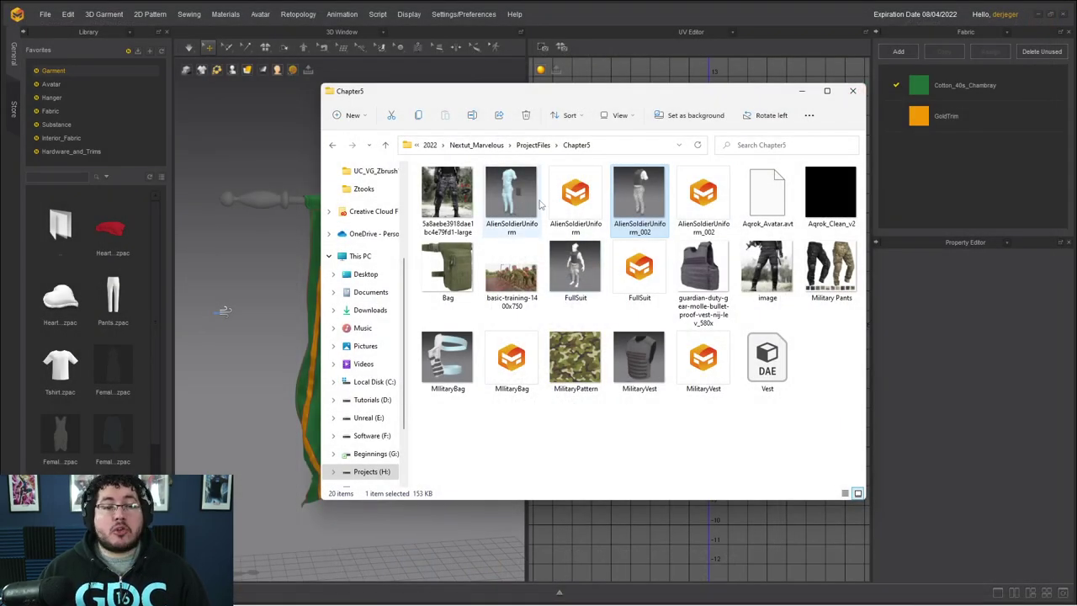
pyautogui.click(775, 200)
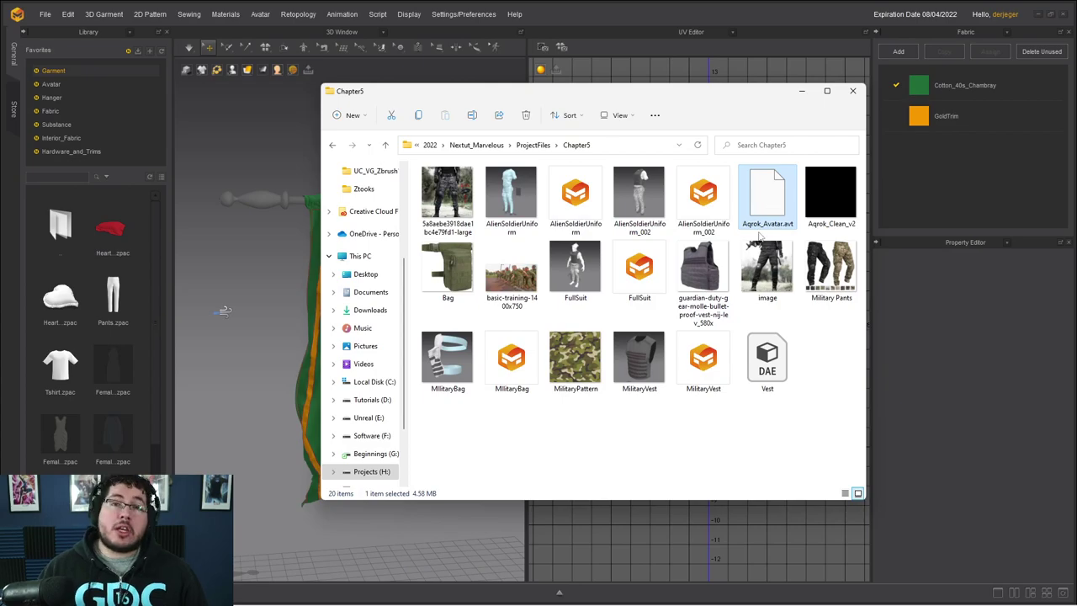
pyautogui.doubleClick(572, 257)
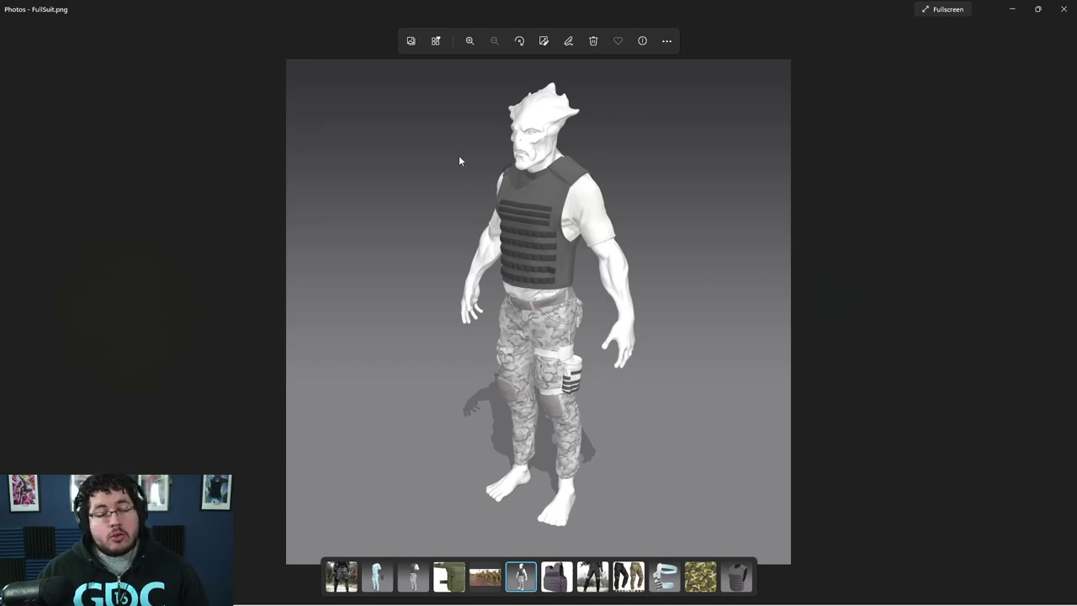
pyautogui.click(1061, 14)
pyautogui.click(730, 437)
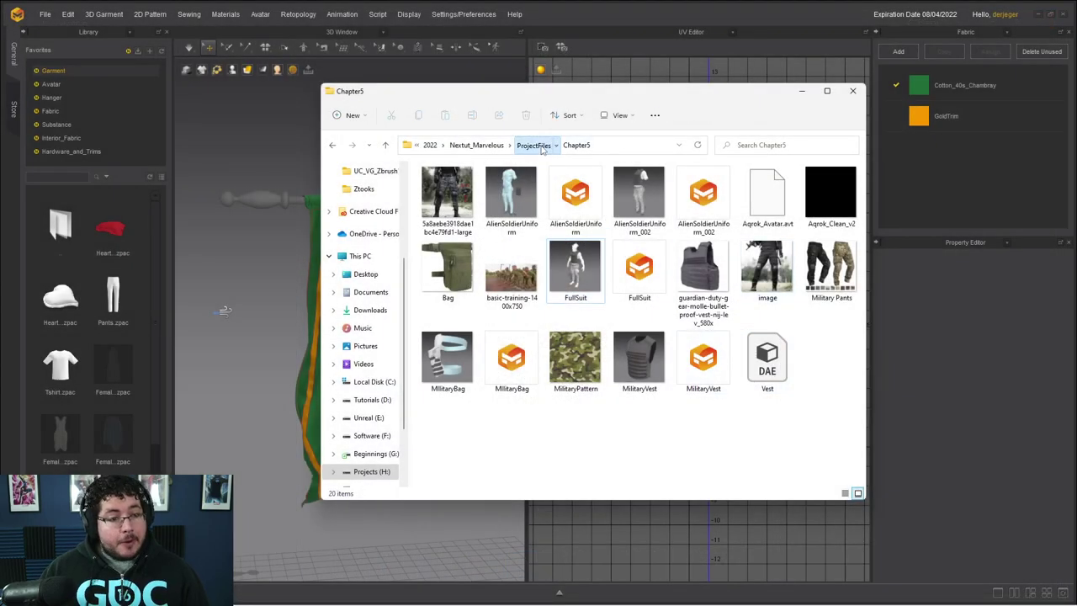
pyautogui.click(543, 147)
# Step: Open Chapter6 and launch the Cowl_Textures project in Substance 3D Painter
pyautogui.doubleClick(473, 281)
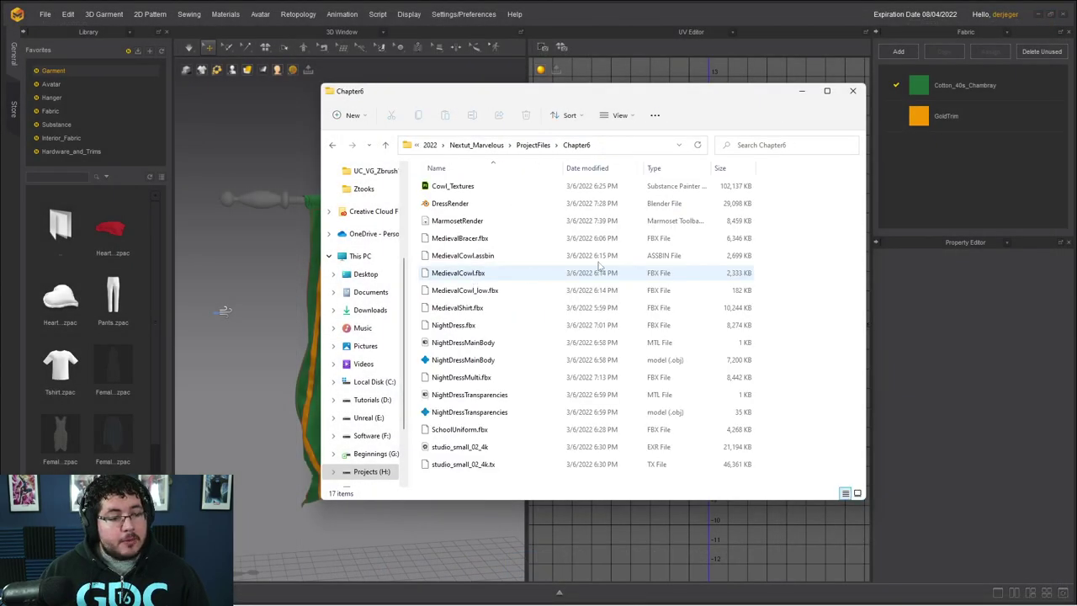
pyautogui.doubleClick(489, 188)
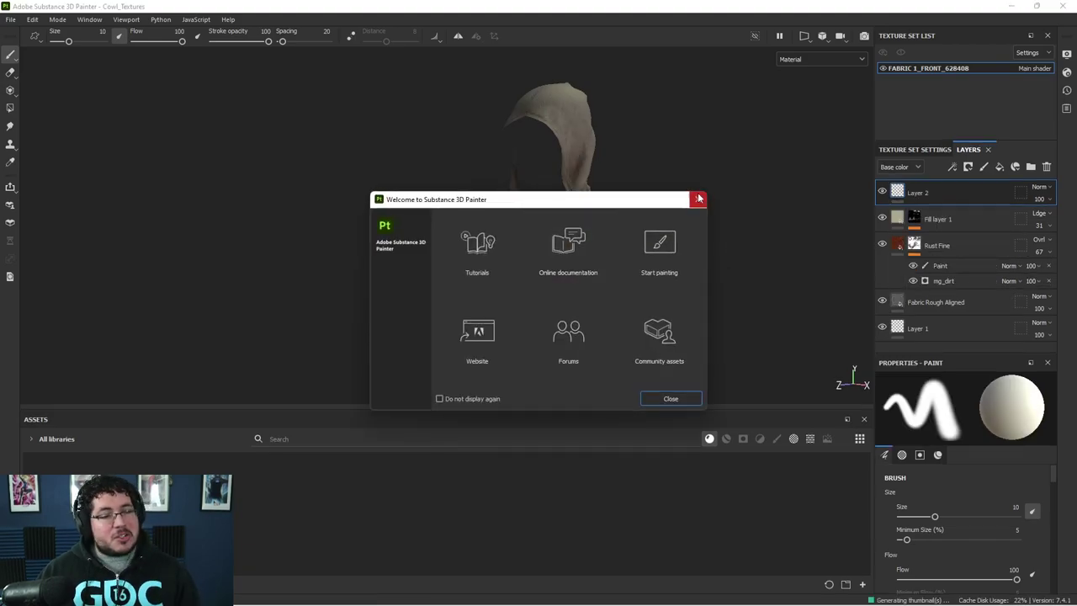
# Step: Dismiss the welcome screen, orbit the cowl to view its back, then close Painter without saving
pyautogui.click(696, 199)
pyautogui.keyDown('alt'); pyautogui.moveTo(730, 238); pyautogui.dragTo(679, 299); pyautogui.keyUp('alt')
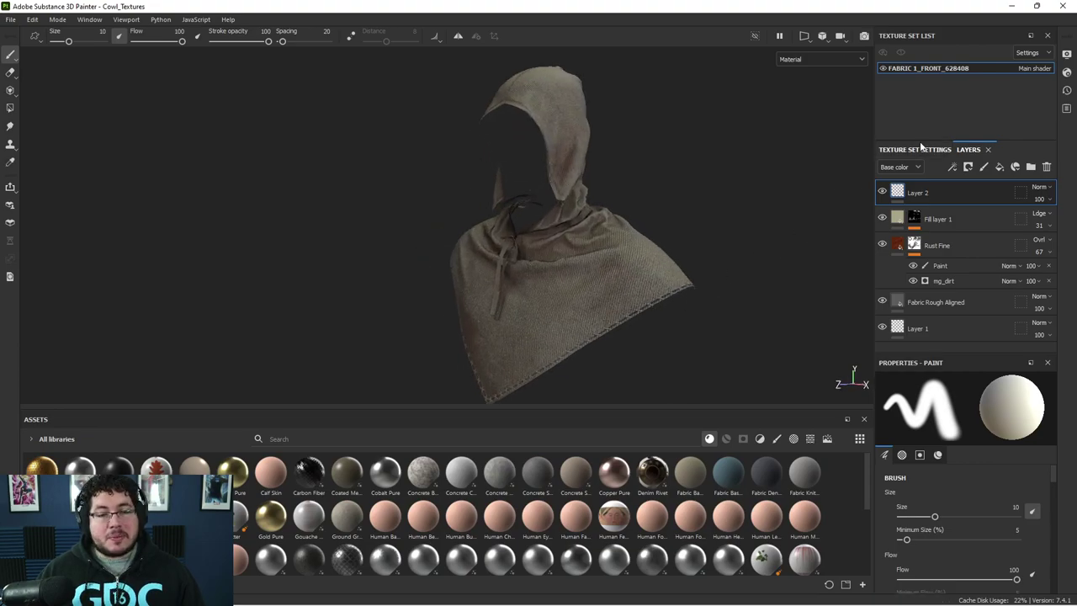
pyautogui.click(1065, 6)
pyautogui.click(500, 324)
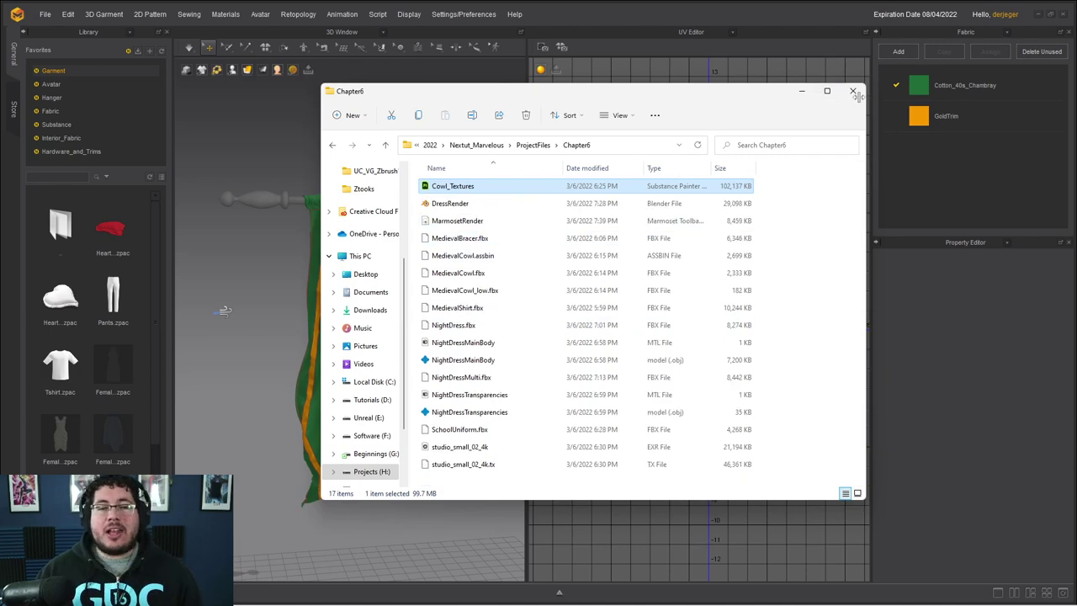
# Step: Close the File Explorer project folder so only the green-and-gold banner scene remains
pyautogui.click(852, 91)
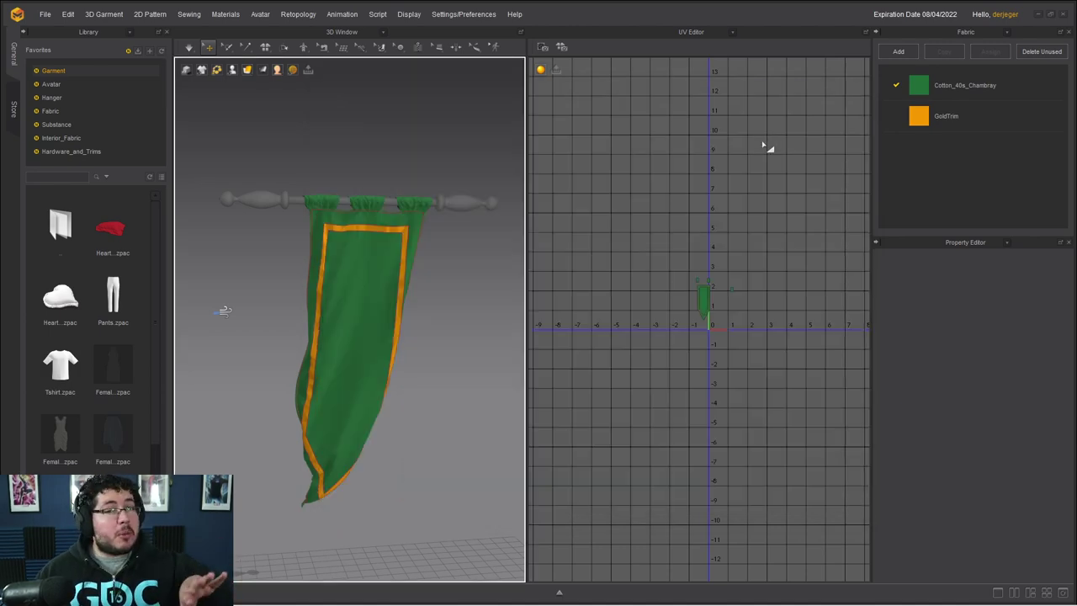